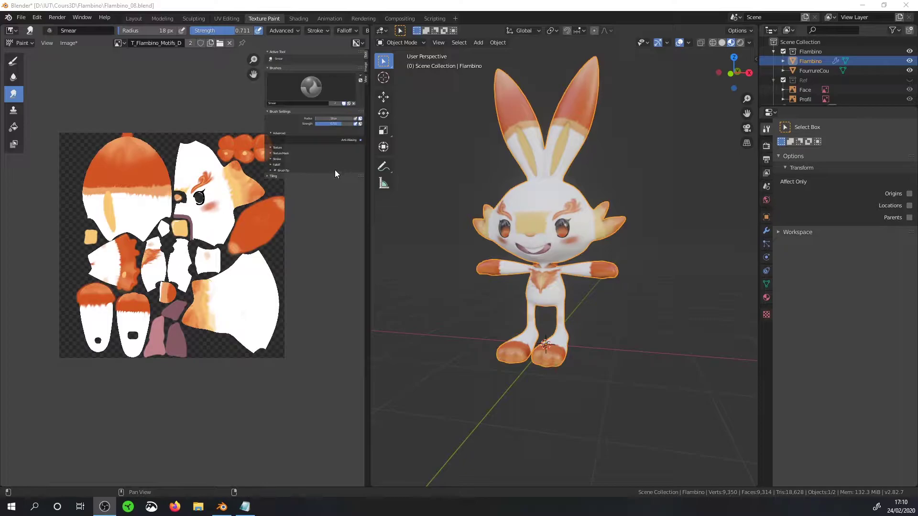
- Hide the image editor's sidebar and examine the textured character from the front, side and below
{"action": "left_click", "coordinate": [326, 155]}
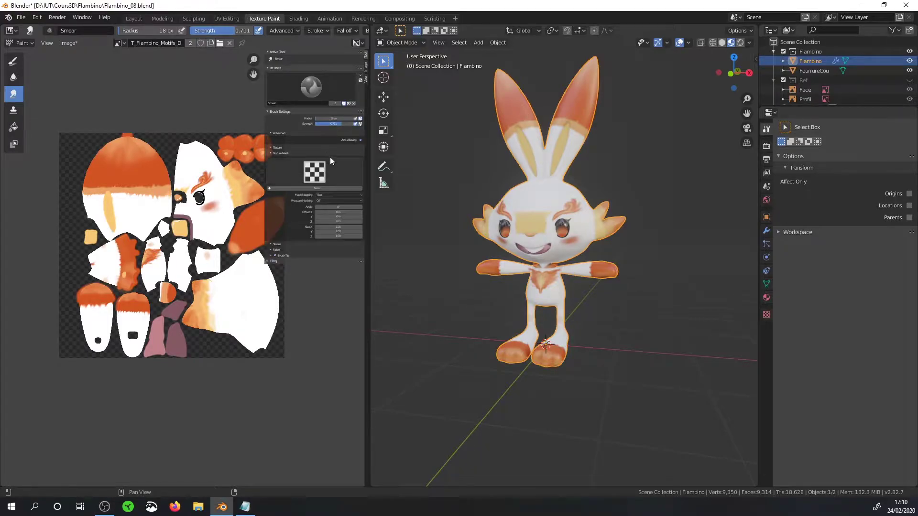
{"action": "key", "text": "n"}
{"action": "middle_click_drag", "start_coordinate": [560, 234], "coordinate": [524, 259]}
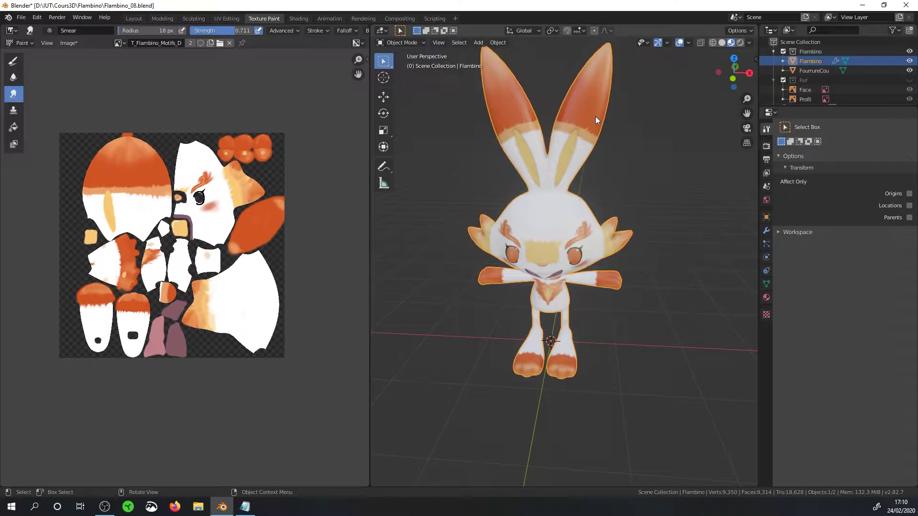
{"action": "middle_click_drag", "start_coordinate": [595, 120], "coordinate": [604, 105]}
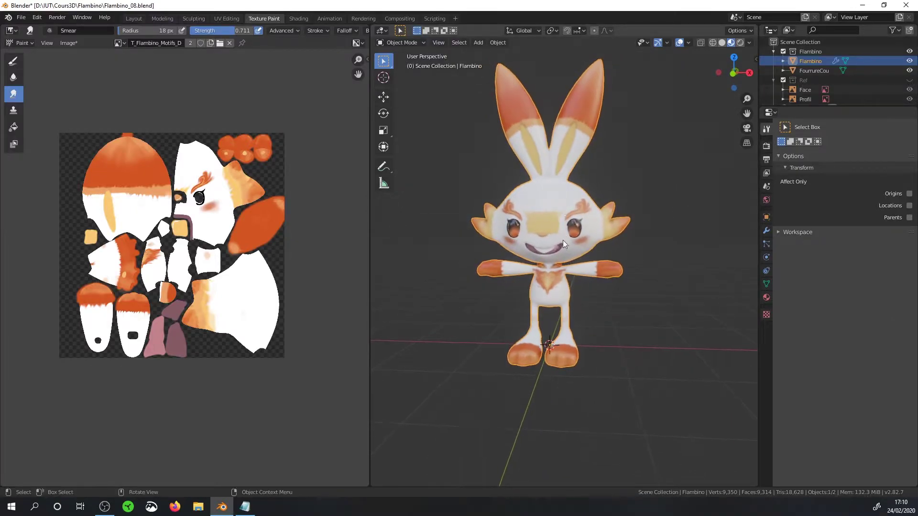
{"action": "scroll", "coordinate": [665, 208], "scroll_direction": "up", "scroll_amount": 3}
{"action": "middle_click_drag", "start_coordinate": [664, 208], "coordinate": [580, 250]}
{"action": "scroll", "coordinate": [580, 250], "scroll_direction": "up", "scroll_amount": 2}
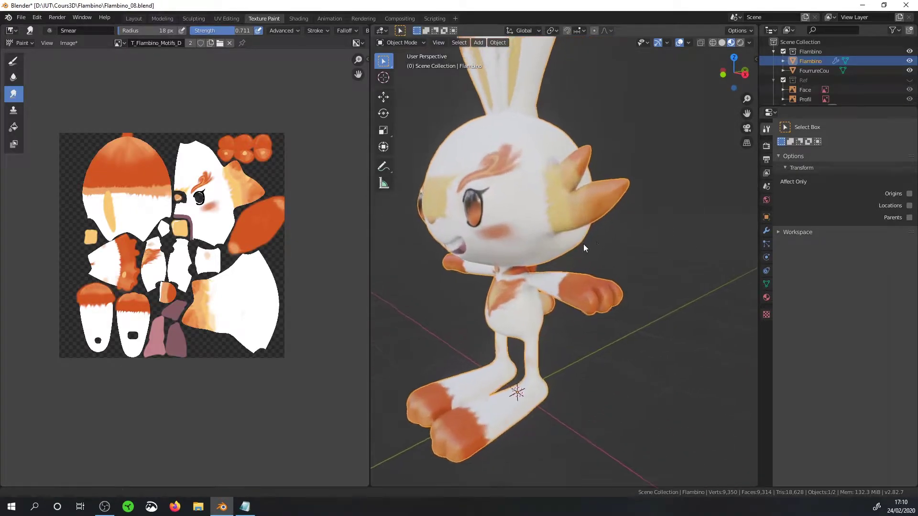
{"action": "mouse_move", "coordinate": [514, 272]}
{"action": "middle_mouse_down"}
{"action": "mouse_move", "coordinate": [522, 250]}
{"action": "mouse_move", "coordinate": [525, 259]}
{"action": "middle_mouse_up"}
{"action": "scroll", "coordinate": [564, 219], "scroll_direction": "down", "scroll_amount": 3}
{"action": "middle_click_drag", "start_coordinate": [564, 219], "coordinate": [580, 153]}
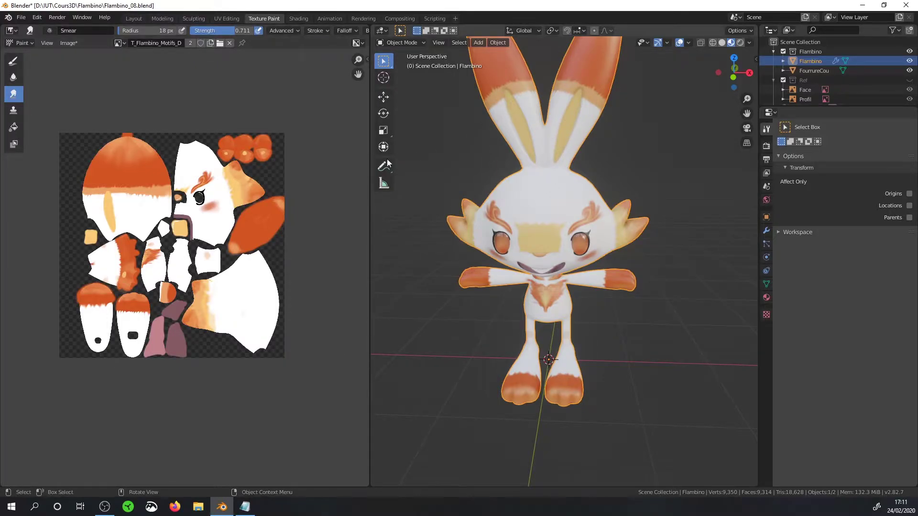
- Switch to the Shading workspace and spread the Principled BSDF and Material Output nodes of M_Corps apart
{"action": "left_click", "coordinate": [303, 21]}
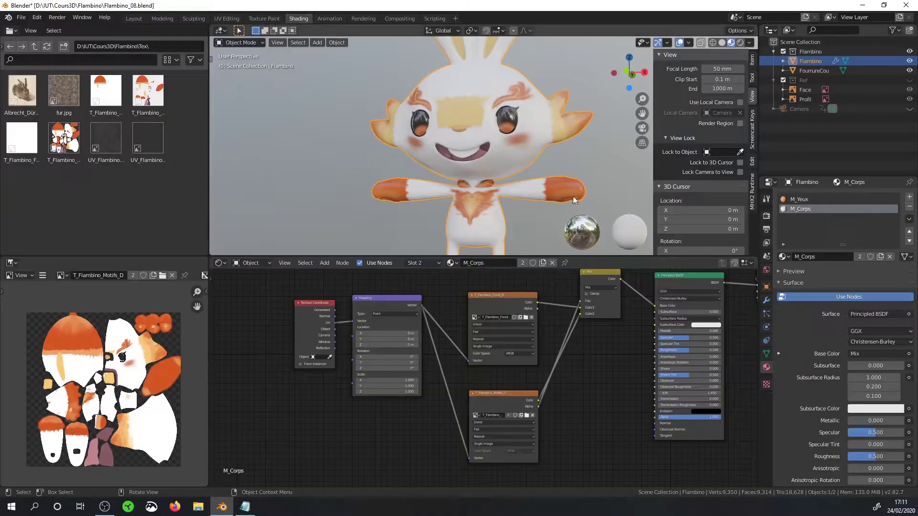
{"action": "middle_click_drag", "start_coordinate": [570, 188], "coordinate": [538, 192]}
{"action": "scroll", "coordinate": [597, 334], "scroll_direction": "down", "scroll_amount": 3}
{"action": "middle_click_drag", "start_coordinate": [622, 335], "coordinate": [521, 340]}
{"action": "left_click_drag", "start_coordinate": [554, 301], "coordinate": [557, 311]}
{"action": "left_click_drag", "start_coordinate": [625, 296], "coordinate": [726, 301]}
{"action": "left_click_drag", "start_coordinate": [556, 311], "coordinate": [545, 349]}
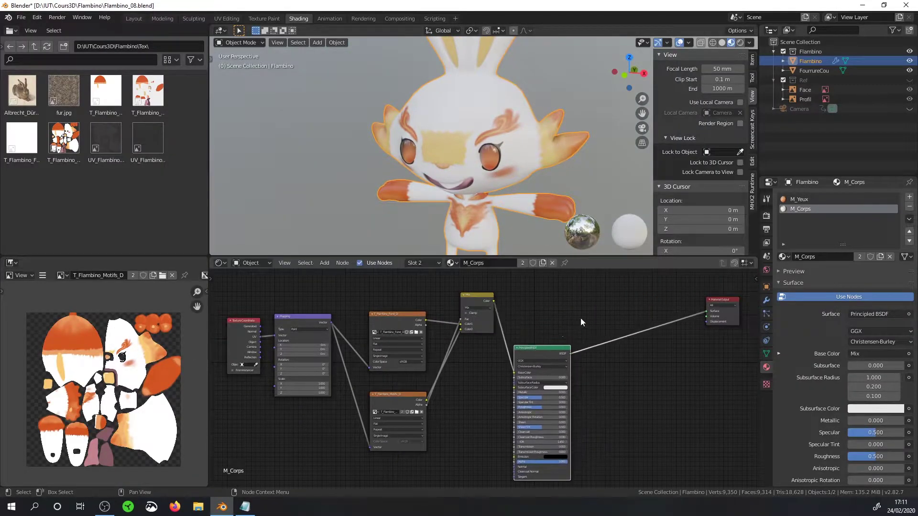
- Add a Translucent BSDF to the body material and connect it to the Material Output's surface
{"action": "key", "text": "shift+a"}
{"action": "mouse_move", "coordinate": [608, 282]}
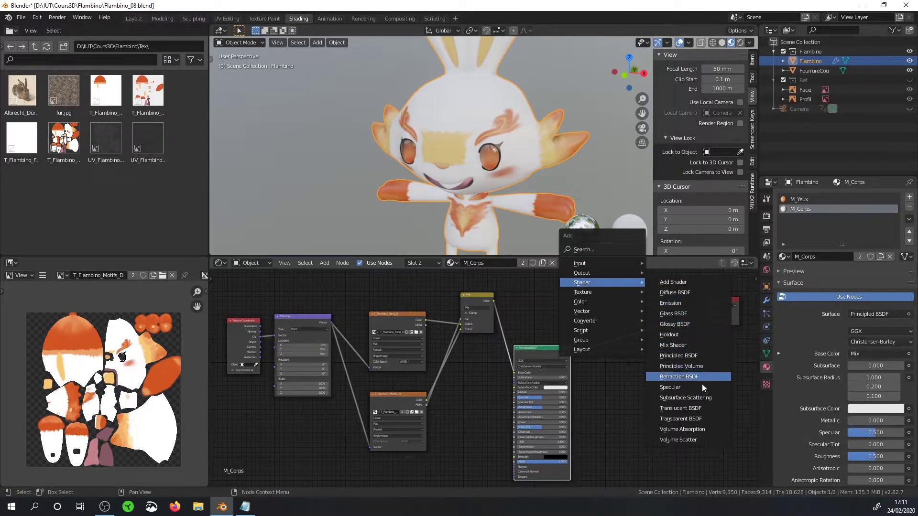
{"action": "left_click", "coordinate": [697, 409]}
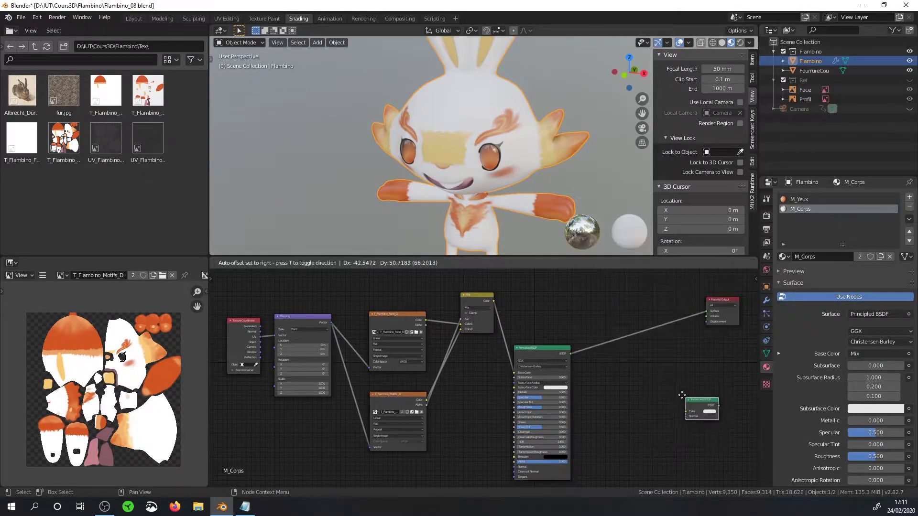
{"action": "left_click", "coordinate": [614, 295]}
{"action": "left_click_drag", "start_coordinate": [648, 305], "coordinate": [708, 313]}
- Try an orange color on the Translucent BSDF, inspect the character, and delete the node
{"action": "middle_click_drag", "start_coordinate": [574, 156], "coordinate": [382, 165]}
{"action": "left_click", "coordinate": [640, 311]}
{"action": "left_click", "coordinate": [649, 268]}
{"action": "middle_click_drag", "start_coordinate": [597, 206], "coordinate": [411, 163]}
{"action": "scroll", "coordinate": [526, 182], "scroll_direction": "down", "scroll_amount": 3}
{"action": "middle_click_drag", "start_coordinate": [636, 335], "coordinate": [626, 349]}
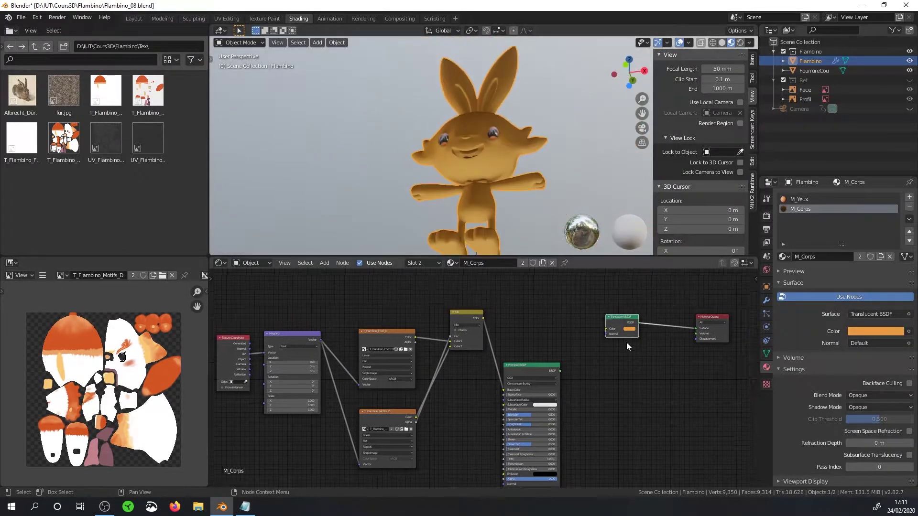
{"action": "key", "text": "x"}
- Add a second Principled BSDF to M_Corps and connect it to the Material Output's surface
{"action": "key", "text": "shift+a"}
{"action": "mouse_move", "coordinate": [621, 327]}
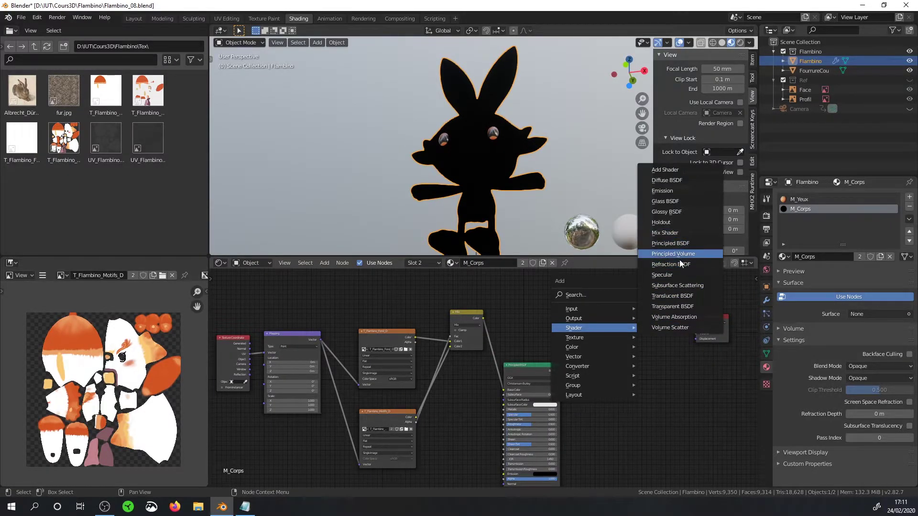
{"action": "left_click", "coordinate": [674, 244]}
{"action": "left_click_drag", "start_coordinate": [662, 301], "coordinate": [696, 328]}
{"action": "scroll", "coordinate": [491, 167], "scroll_direction": "up", "scroll_amount": 6}
{"action": "middle_click_drag", "start_coordinate": [492, 168], "coordinate": [502, 191]}
{"action": "scroll", "coordinate": [502, 191], "scroll_direction": "down", "scroll_amount": 3}
- Give the new Principled BSDF a golden-yellow subsurface color and a Subsurface value of 0.414, and check the character
{"action": "left_click", "coordinate": [647, 337]}
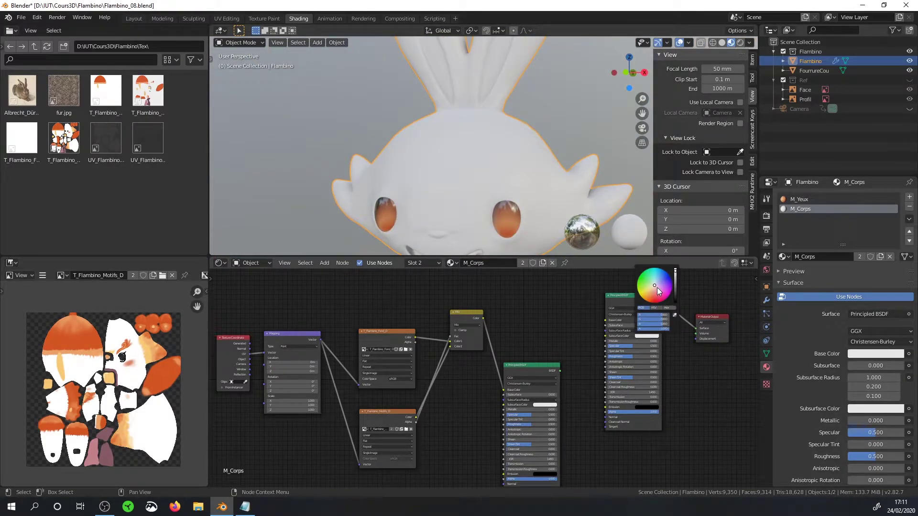
{"action": "left_click_drag", "start_coordinate": [655, 288], "coordinate": [648, 297]}
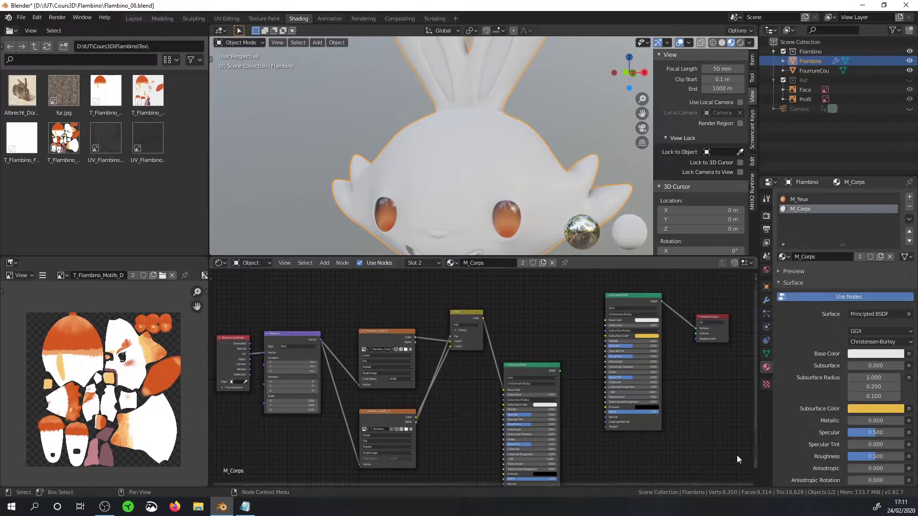
{"action": "scroll", "coordinate": [420, 375], "scroll_direction": "up", "scroll_amount": 2}
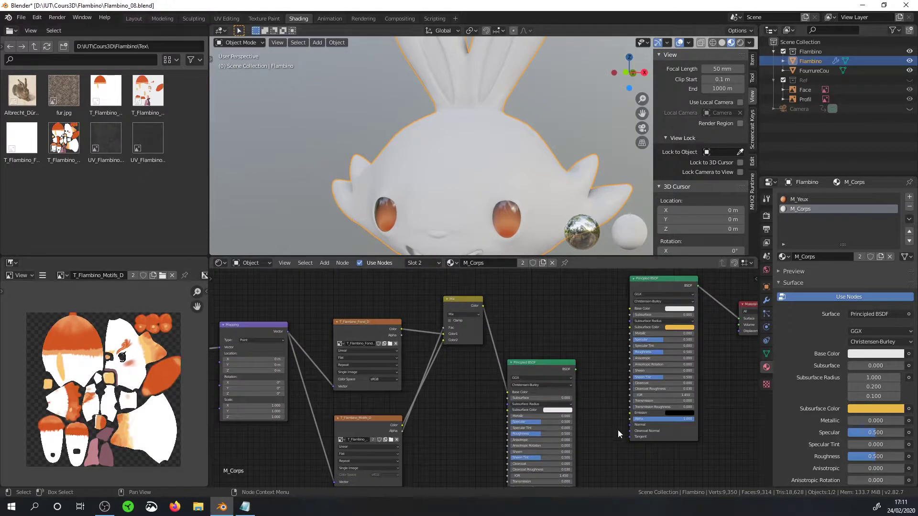
{"action": "left_click_drag", "start_coordinate": [639, 318], "coordinate": [664, 314]}
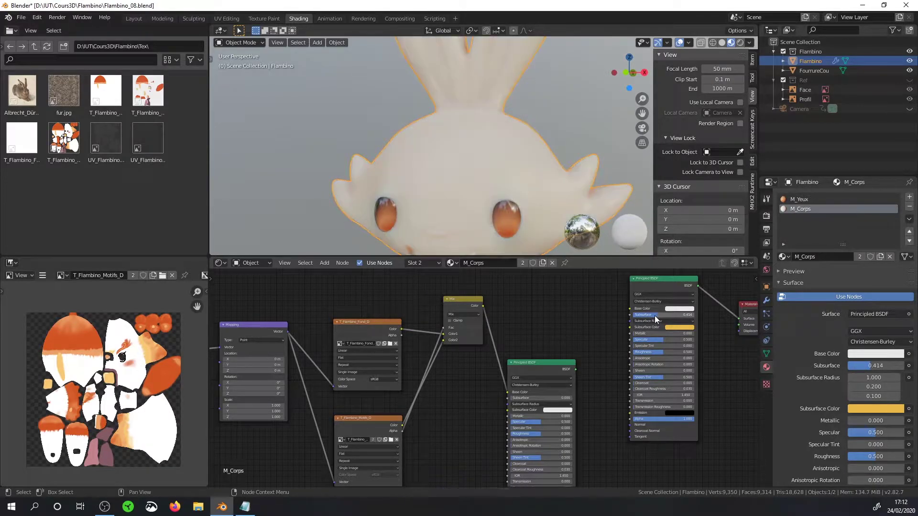
{"action": "scroll", "coordinate": [418, 246], "scroll_direction": "down", "scroll_amount": 3}
{"action": "middle_click_drag", "start_coordinate": [546, 206], "coordinate": [512, 182]}
{"action": "scroll", "coordinate": [486, 202], "scroll_direction": "up", "scroll_amount": 3}
{"action": "middle_click_drag", "start_coordinate": [465, 154], "coordinate": [489, 120]}
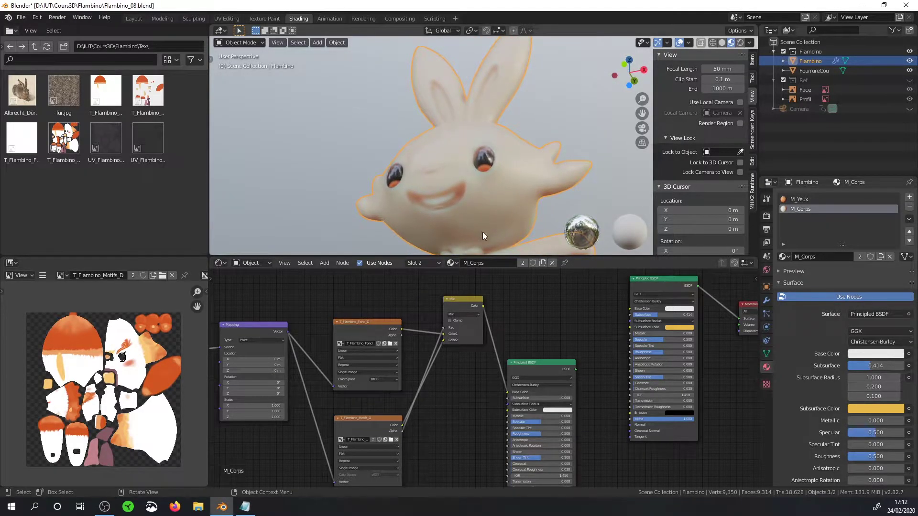
{"action": "middle_click_drag", "start_coordinate": [468, 173], "coordinate": [519, 133]}
- Add a point light to the scene and raise it to the height of the character's head
{"action": "key", "text": "shift+a"}
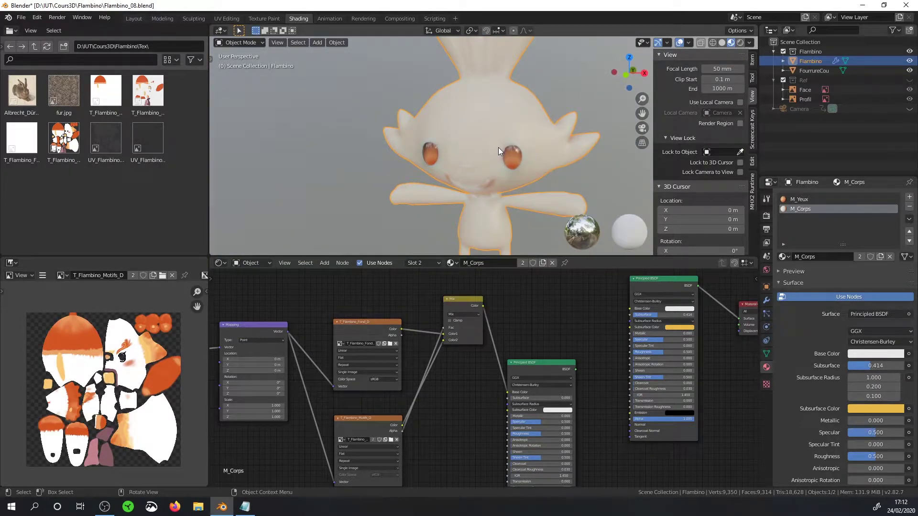
{"action": "key", "text": "shift+a"}
{"action": "mouse_move", "coordinate": [478, 232]}
{"action": "left_click", "coordinate": [542, 248]}
{"action": "key", "text": "ctrl+space"}
{"action": "left_click", "coordinate": [16, 97]}
{"action": "left_click_drag", "start_coordinate": [460, 375], "coordinate": [462, 335]}
{"action": "middle_click_drag", "start_coordinate": [540, 201], "coordinate": [459, 211]}
{"action": "left_click_drag", "start_coordinate": [523, 164], "coordinate": [507, 166]}
{"action": "key", "text": "ctrl+space"}
- Set the point light's power to 50 W and move it -0.854 m along Y
{"action": "double_click", "coordinate": [873, 260]}
{"action": "type", "text": "50"}
{"action": "key", "text": "Return"}
{"action": "middle_click_drag", "start_coordinate": [483, 96], "coordinate": [484, 133], "text": "ctrl"}
{"action": "middle_click_drag", "start_coordinate": [484, 133], "coordinate": [603, 128]}
{"action": "middle_click_drag", "start_coordinate": [544, 125], "coordinate": [489, 153]}
{"action": "left_click_drag", "start_coordinate": [531, 94], "coordinate": [463, 96]}
{"action": "middle_click_drag", "start_coordinate": [464, 96], "coordinate": [530, 60]}
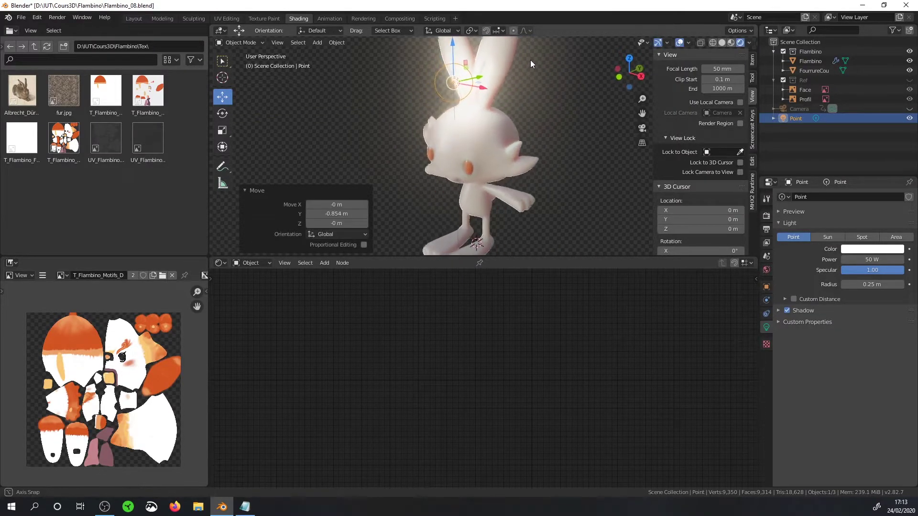
- Lower the point light 1.36 m to the face and nudge it up about 0.03 m near the mouth
{"action": "key", "text": "g"}
{"action": "left_click", "coordinate": [463, 145]}
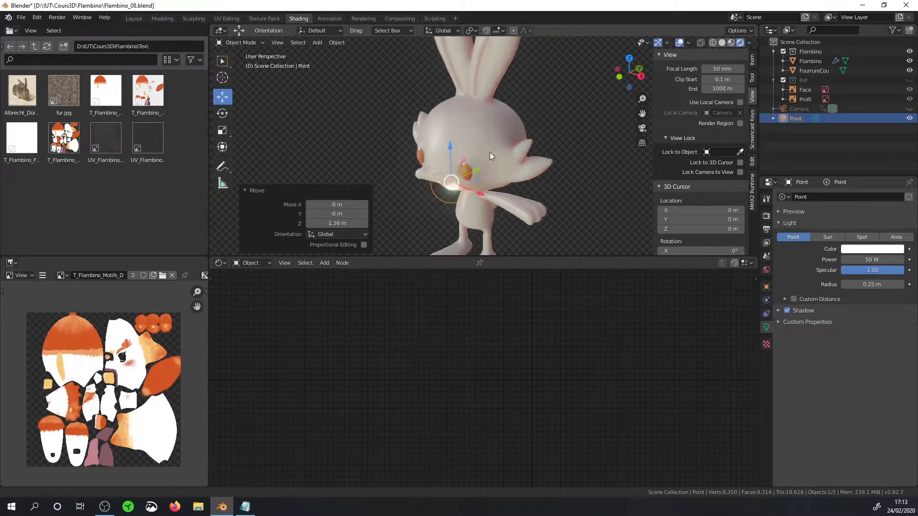
{"action": "scroll", "coordinate": [512, 141], "scroll_direction": "up", "scroll_amount": 6}
{"action": "middle_click_drag", "start_coordinate": [539, 103], "coordinate": [557, 99]}
{"action": "left_click_drag", "start_coordinate": [447, 146], "coordinate": [446, 136]}
{"action": "middle_click_drag", "start_coordinate": [499, 179], "coordinate": [477, 179]}
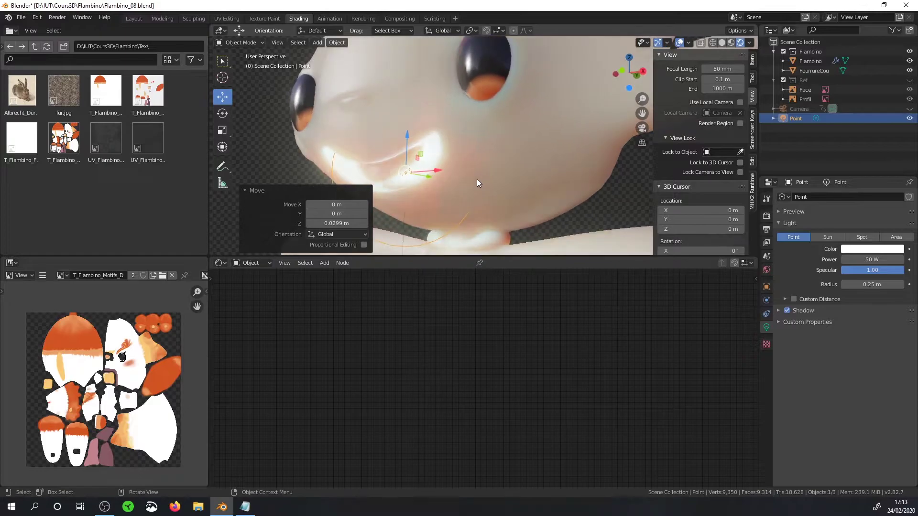
- Raise the point light back to the top of the head and move it -0.805 m along Y
{"action": "scroll", "coordinate": [477, 180], "scroll_direction": "down", "scroll_amount": 6}
{"action": "left_click_drag", "start_coordinate": [465, 147], "coordinate": [466, 46]}
{"action": "middle_click_drag", "start_coordinate": [517, 73], "coordinate": [522, 142]}
{"action": "left_click_drag", "start_coordinate": [463, 115], "coordinate": [463, 79]}
{"action": "middle_click_drag", "start_coordinate": [522, 103], "coordinate": [476, 127]}
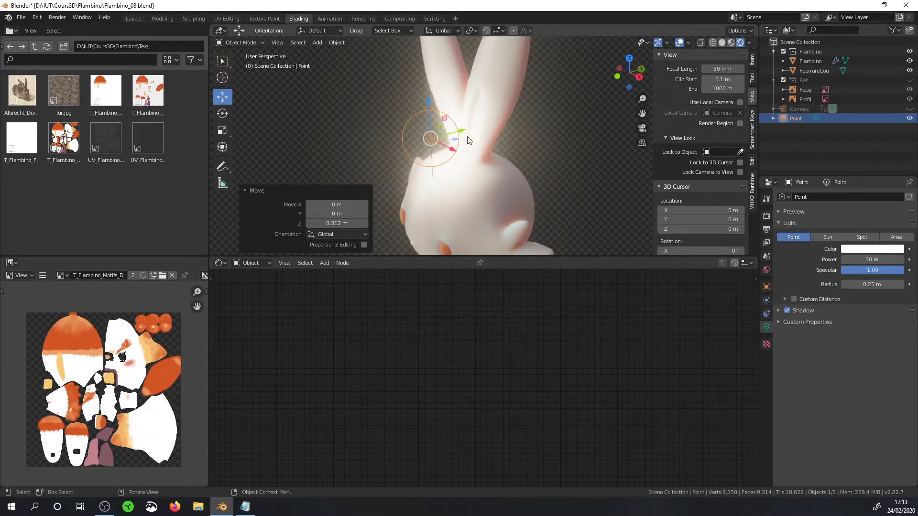
{"action": "key", "text": "g"}
{"action": "key", "text": "y"}
{"action": "left_click", "coordinate": [493, 165]}
{"action": "middle_click_drag", "start_coordinate": [492, 165], "coordinate": [520, 154]}
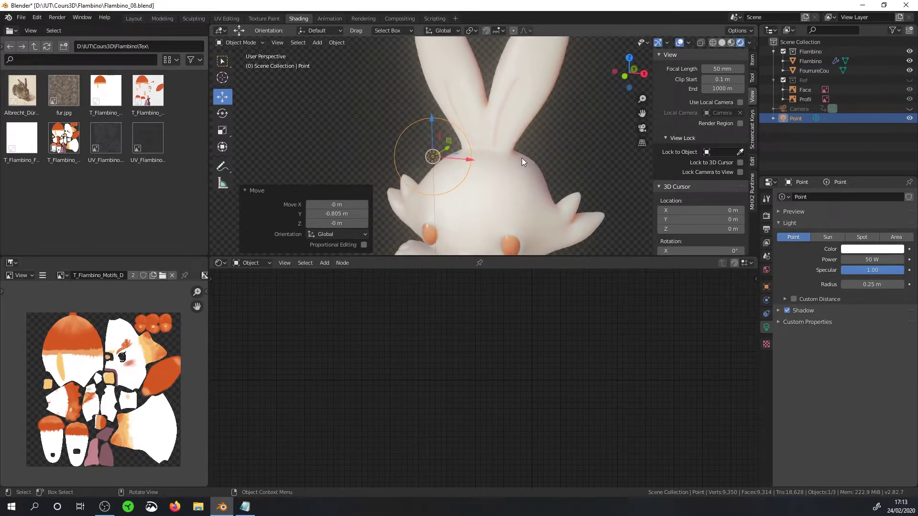
- Select the character and move the subsurface Principled BSDF and Material Output nodes above the textured shader branch
{"action": "left_click", "coordinate": [503, 199]}
{"action": "middle_click_drag", "start_coordinate": [550, 316], "coordinate": [526, 383]}
{"action": "scroll", "coordinate": [526, 382], "scroll_direction": "down", "scroll_amount": 4}
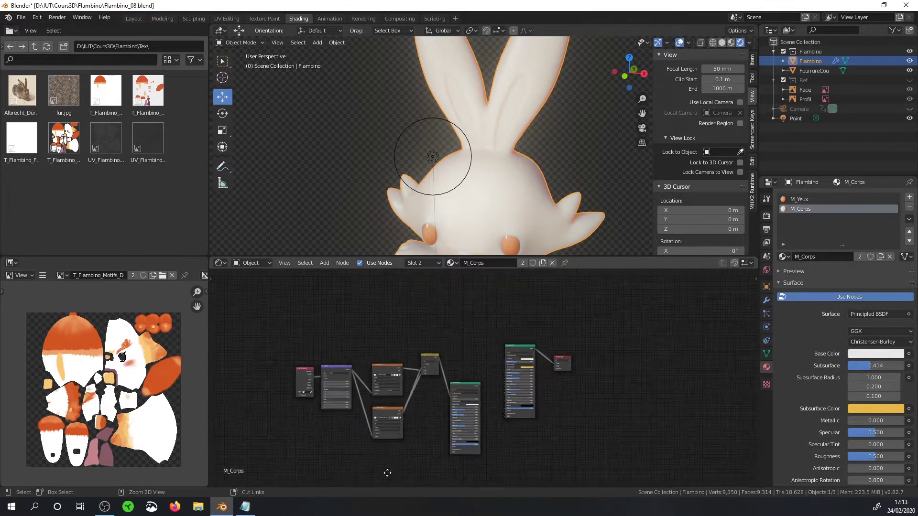
{"action": "left_click_drag", "start_coordinate": [509, 332], "coordinate": [474, 282]}
{"action": "left_click_drag", "start_coordinate": [551, 343], "coordinate": [538, 286]}
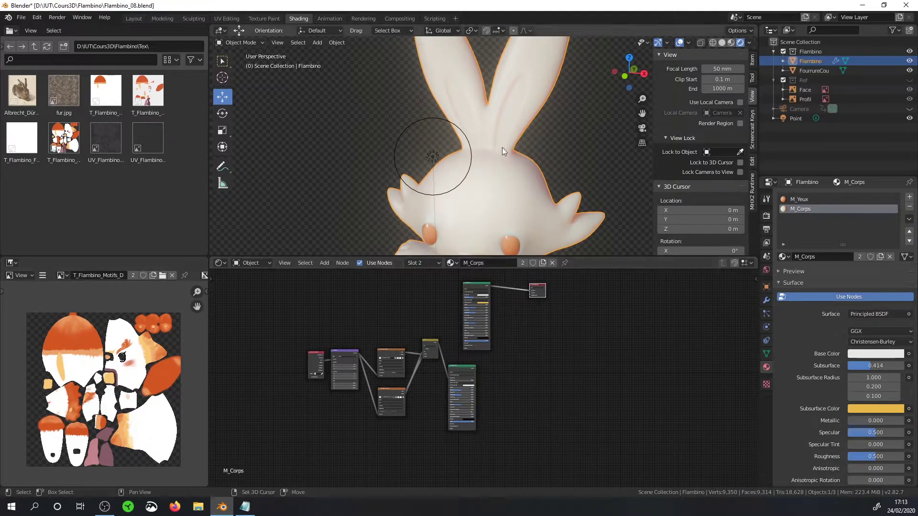
- Insert a Mix Shader before the Material Output and connect the textured Principled BSDF to its second shader input
{"action": "key", "text": "shift+a"}
{"action": "mouse_move", "coordinate": [489, 343]}
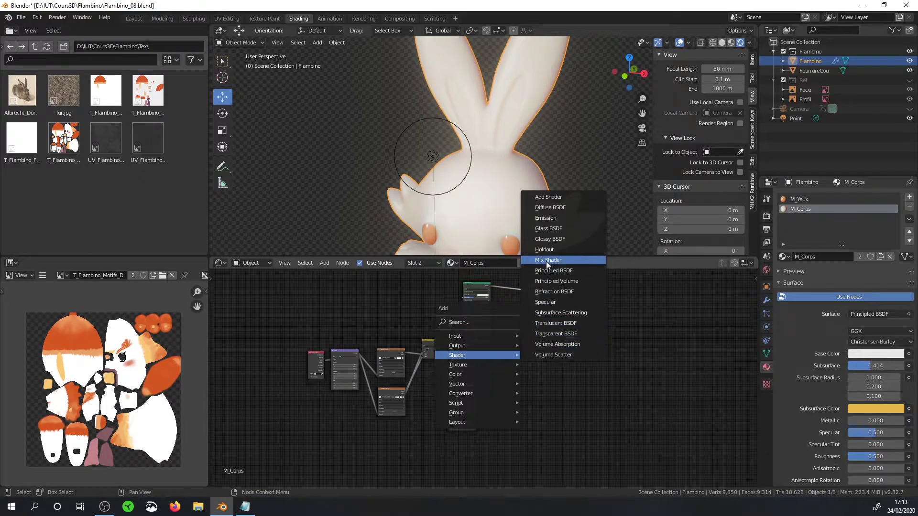
{"action": "left_click", "coordinate": [547, 260]}
{"action": "left_click", "coordinate": [512, 288]}
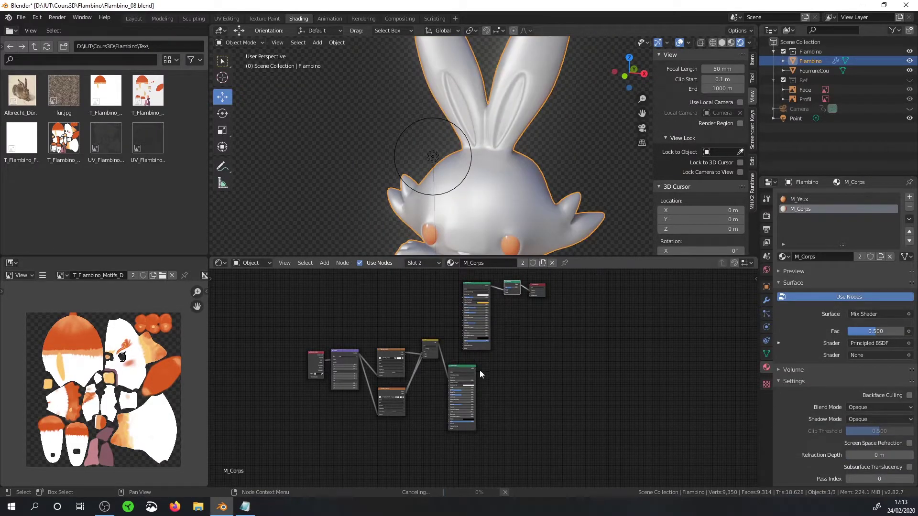
{"action": "left_click_drag", "start_coordinate": [477, 368], "coordinate": [504, 293]}
{"action": "scroll", "coordinate": [540, 136], "scroll_direction": "up", "scroll_amount": 4}
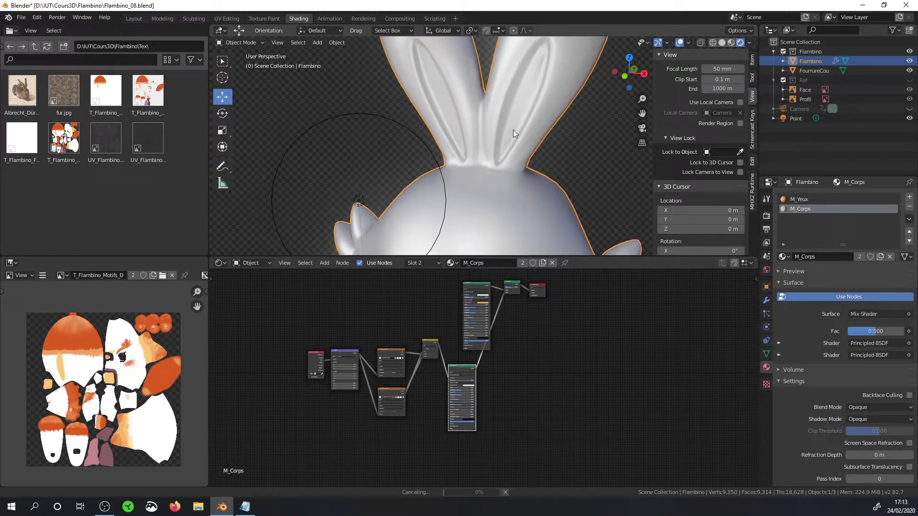
{"action": "scroll", "coordinate": [515, 129], "scroll_direction": "down", "scroll_amount": 4}
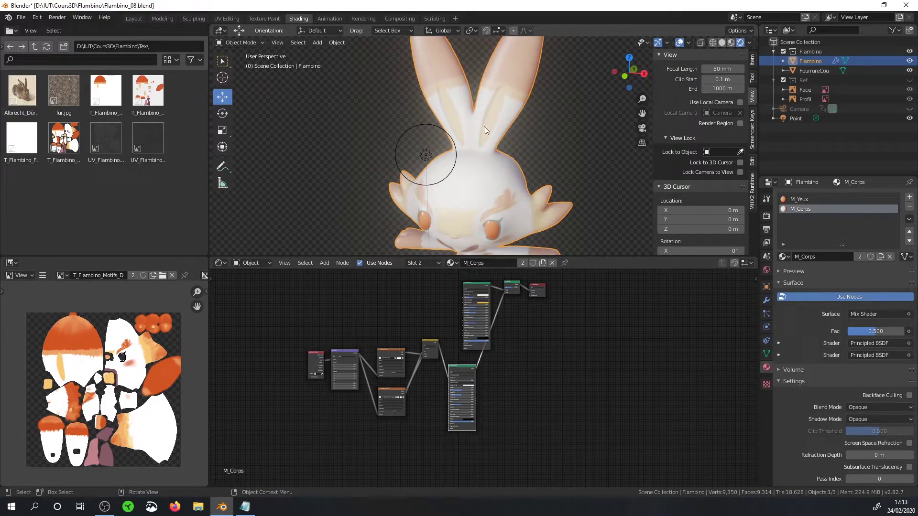
{"action": "left_click_drag", "start_coordinate": [476, 286], "coordinate": [459, 286]}
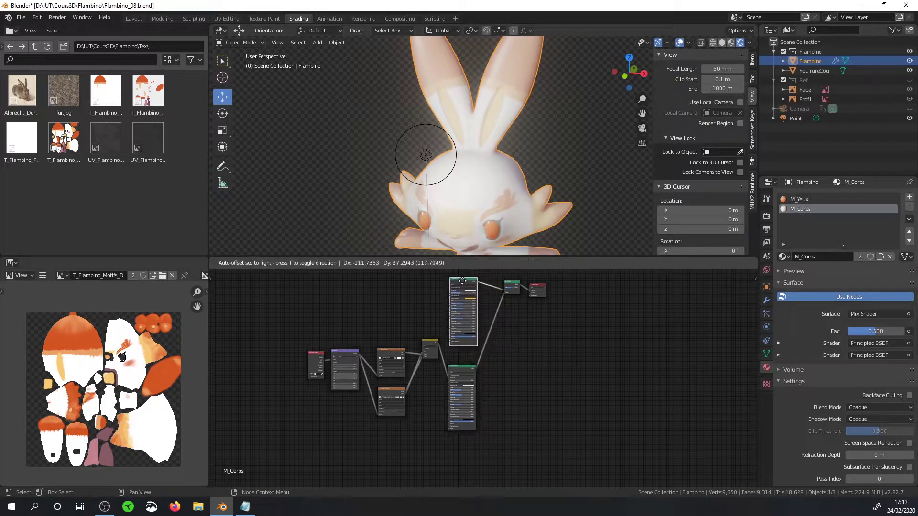
{"action": "middle_click_drag", "start_coordinate": [507, 297], "coordinate": [519, 299]}
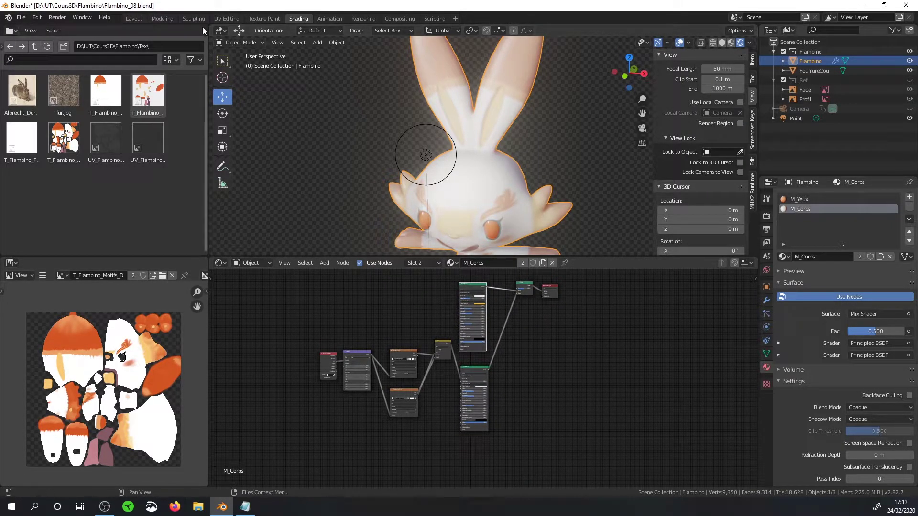
- Switch to the Texture Paint workspace and save all modified images
{"action": "left_click", "coordinate": [270, 19]}
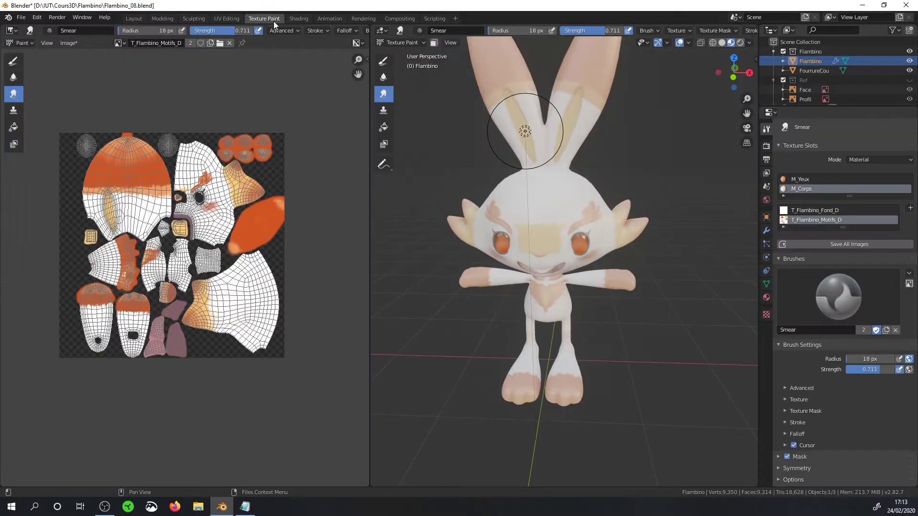
{"action": "left_click", "coordinate": [70, 44]}
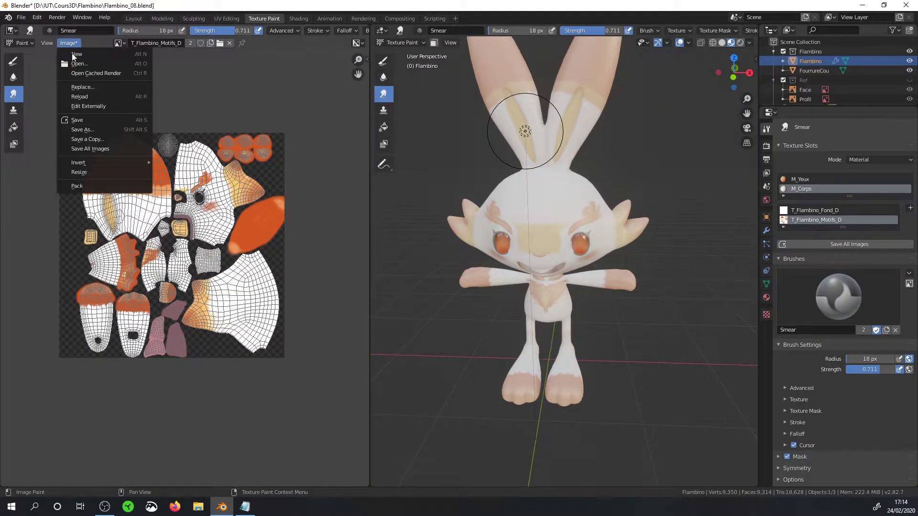
{"action": "left_click", "coordinate": [93, 148]}
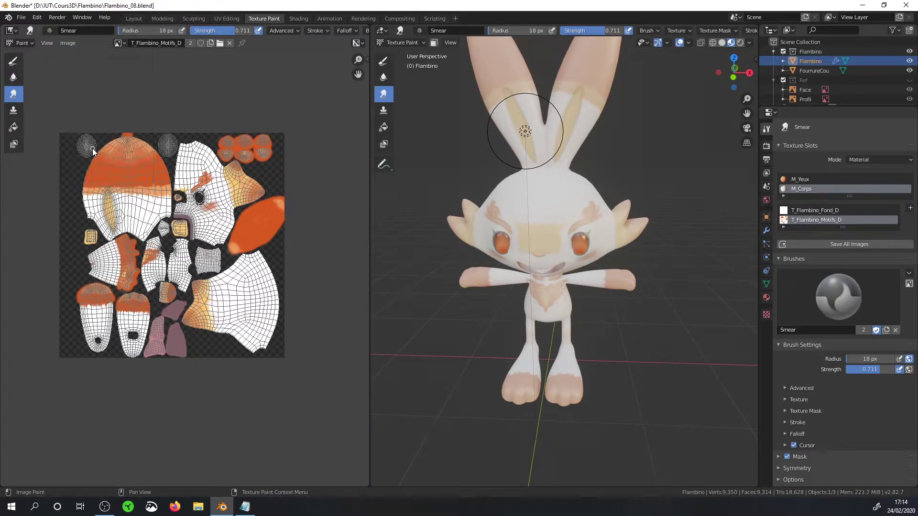
- Create a 2048 × 2048 px image filled with fully opaque black and name it T_MasqueOreille_Mask
{"action": "left_click", "coordinate": [68, 44]}
{"action": "left_click", "coordinate": [79, 55]}
{"action": "left_click_drag", "start_coordinate": [127, 68], "coordinate": [126, 59]}
{"action": "type", "text": "102"}
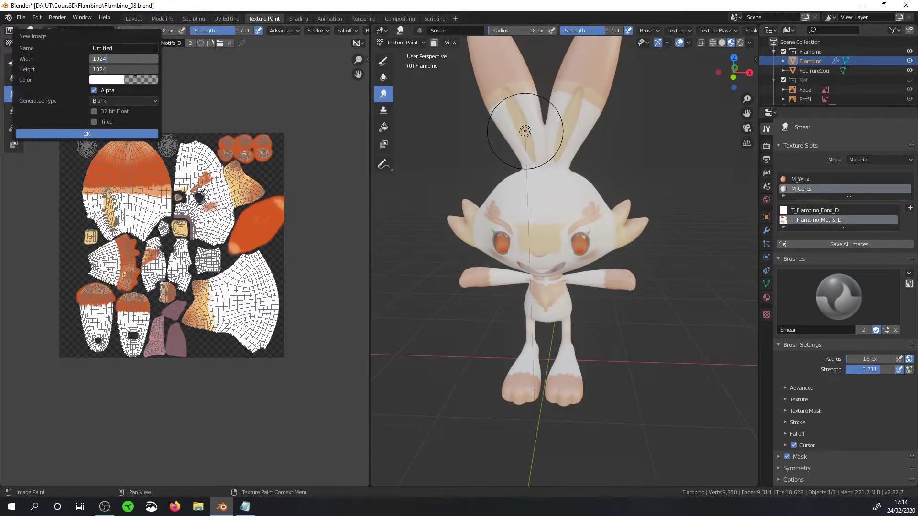
{"action": "type", "text": "4"}
{"action": "key", "text": "Return"}
{"action": "left_click", "coordinate": [133, 80]}
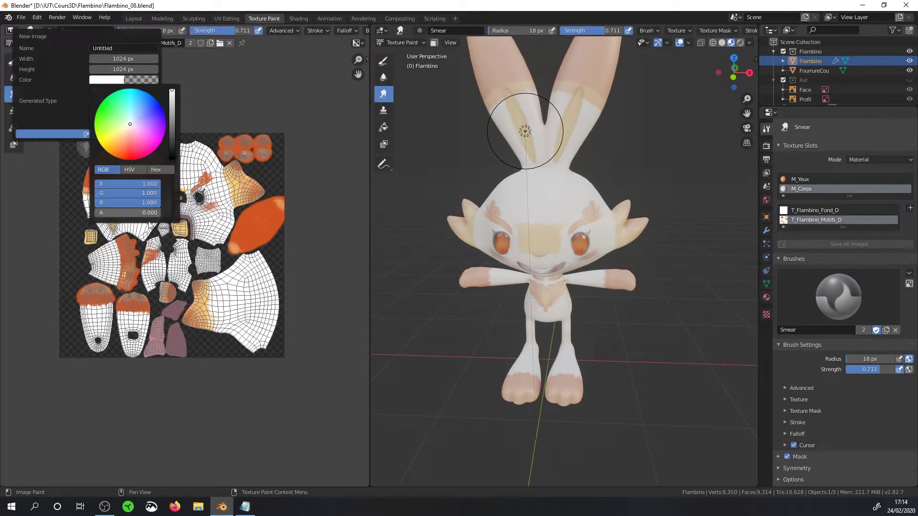
{"action": "left_click_drag", "start_coordinate": [111, 213], "coordinate": [158, 213]}
{"action": "left_click_drag", "start_coordinate": [172, 91], "coordinate": [173, 170]}
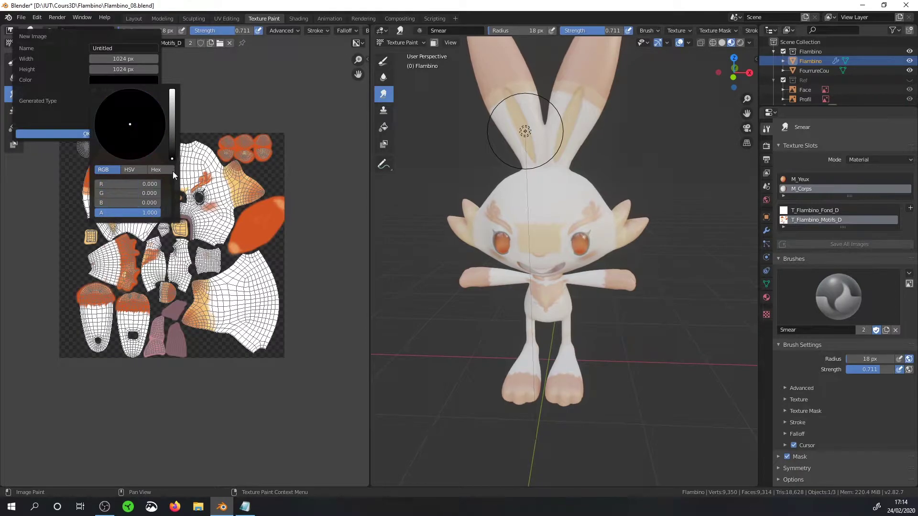
{"action": "left_click_drag", "start_coordinate": [128, 59], "coordinate": [131, 65]}
{"action": "type", "text": "2048"}
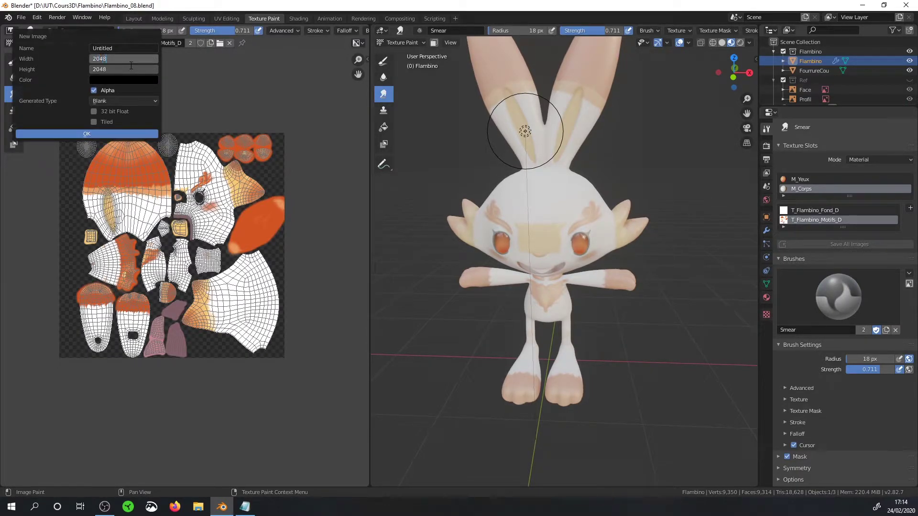
{"action": "left_click", "coordinate": [120, 130]}
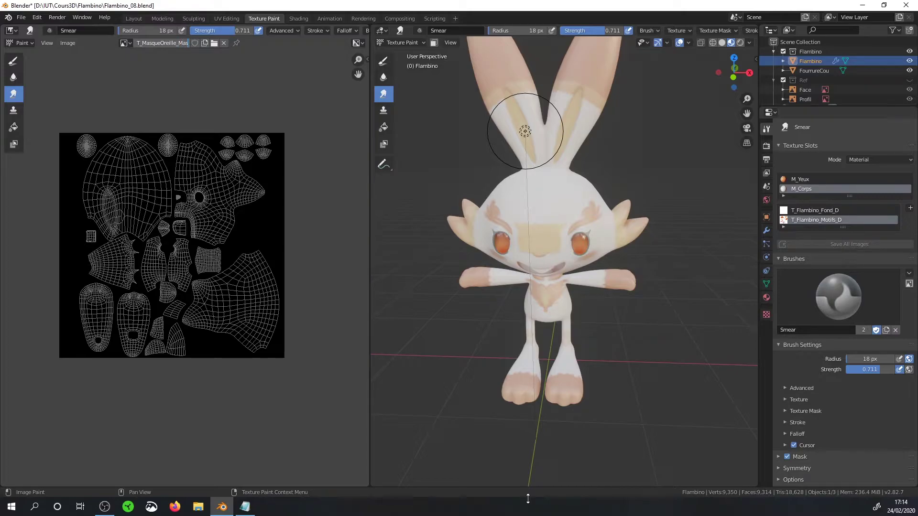
- In the Shading workspace, display the ear mask image and save it as T_MasqueOreille_Mask.png in the Tex folder
{"action": "left_click", "coordinate": [299, 19]}
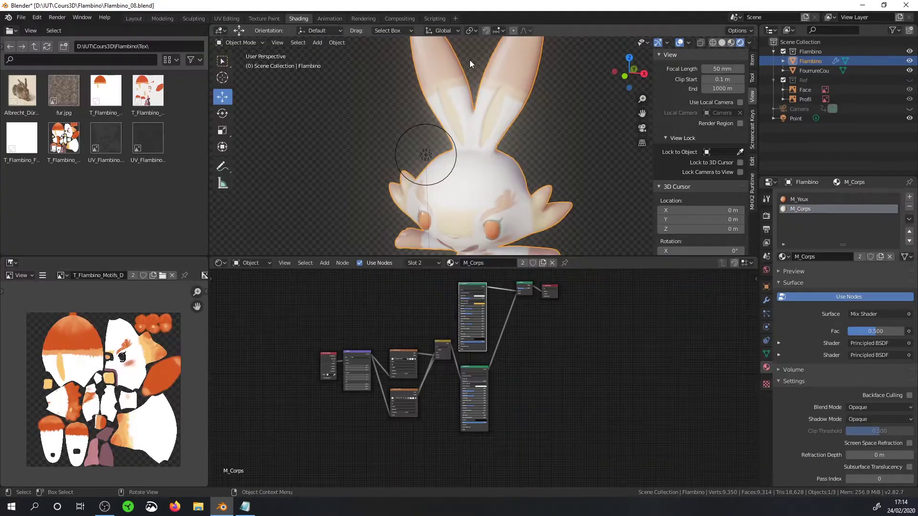
{"action": "scroll", "coordinate": [485, 323], "scroll_direction": "up", "scroll_amount": 2}
{"action": "middle_click_drag", "start_coordinate": [561, 323], "coordinate": [578, 415]}
{"action": "left_click", "coordinate": [43, 276]}
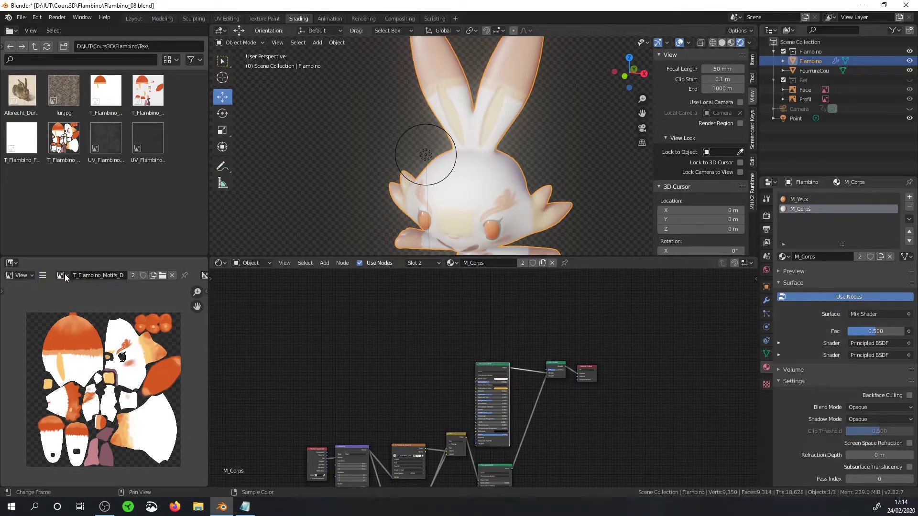
{"action": "left_click", "coordinate": [65, 274]}
{"action": "scroll", "coordinate": [111, 375], "scroll_direction": "down", "scroll_amount": 1}
{"action": "left_click", "coordinate": [112, 371]}
{"action": "left_click", "coordinate": [42, 276]}
{"action": "left_click", "coordinate": [158, 371]}
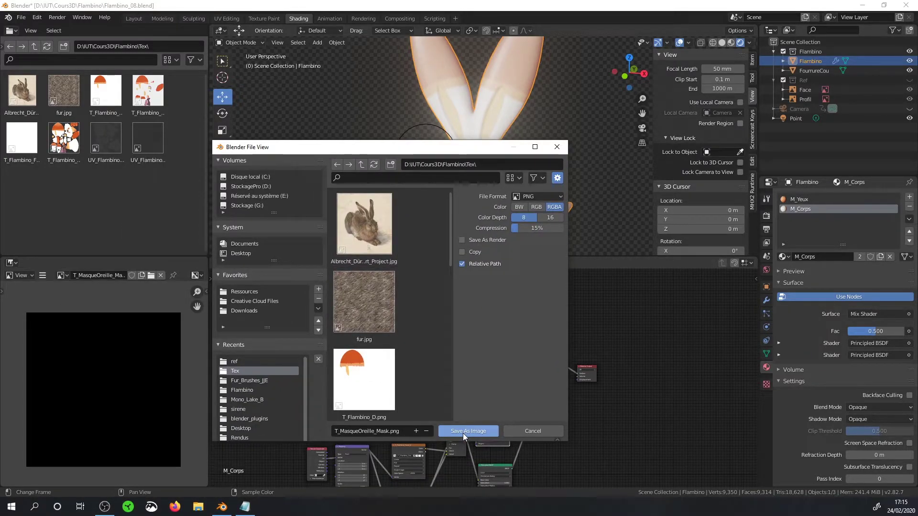
{"action": "left_click", "coordinate": [463, 431]}
- Add the ear mask as an image texture node above the Principled BSDF, with its Color driving the Mix Shader's Fac
{"action": "scroll", "coordinate": [475, 377], "scroll_direction": "up", "scroll_amount": 2}
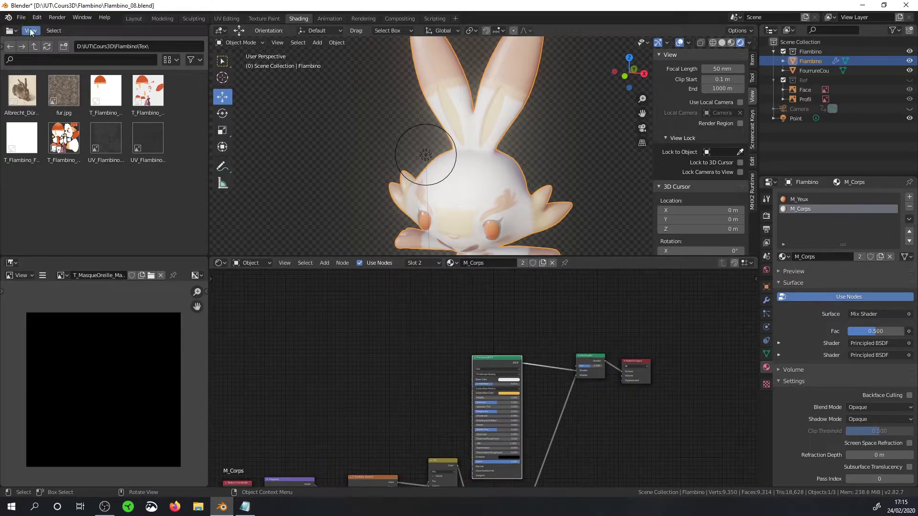
{"action": "left_click_drag", "start_coordinate": [314, 278], "coordinate": [575, 365]}
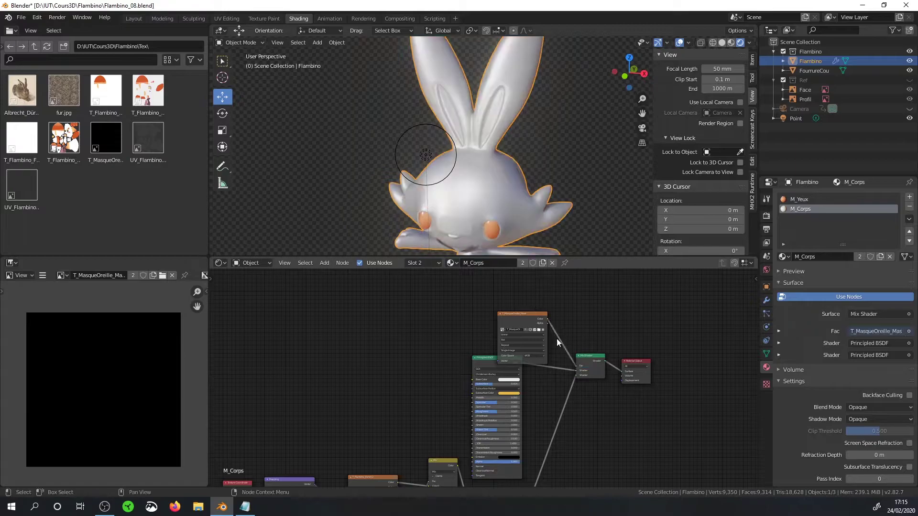
{"action": "left_click_drag", "start_coordinate": [514, 360], "coordinate": [487, 335]}
- Set the Subsurface value of the untextured Principled BSDF to 0.836
{"action": "scroll", "coordinate": [487, 336], "scroll_direction": "up", "scroll_amount": 3}
{"action": "middle_click_drag", "start_coordinate": [573, 315], "coordinate": [545, 430]}
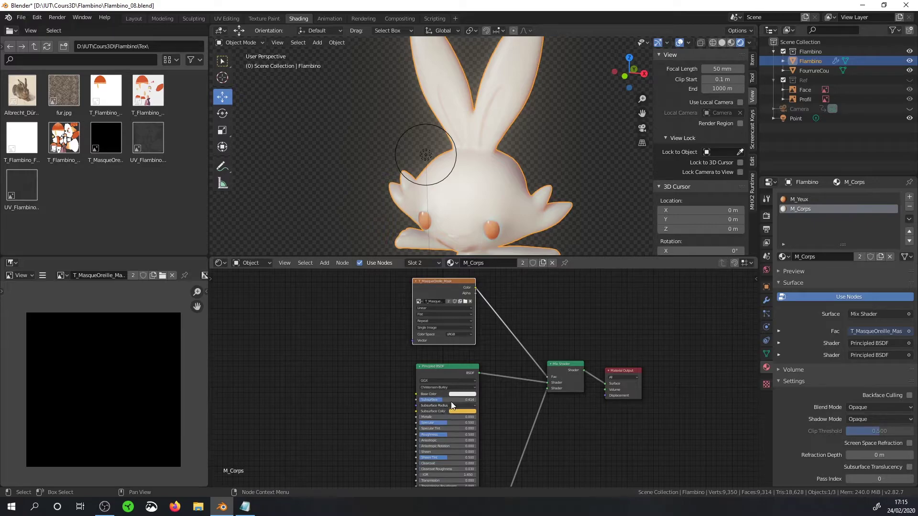
{"action": "middle_click_drag", "start_coordinate": [438, 401], "coordinate": [440, 333]}
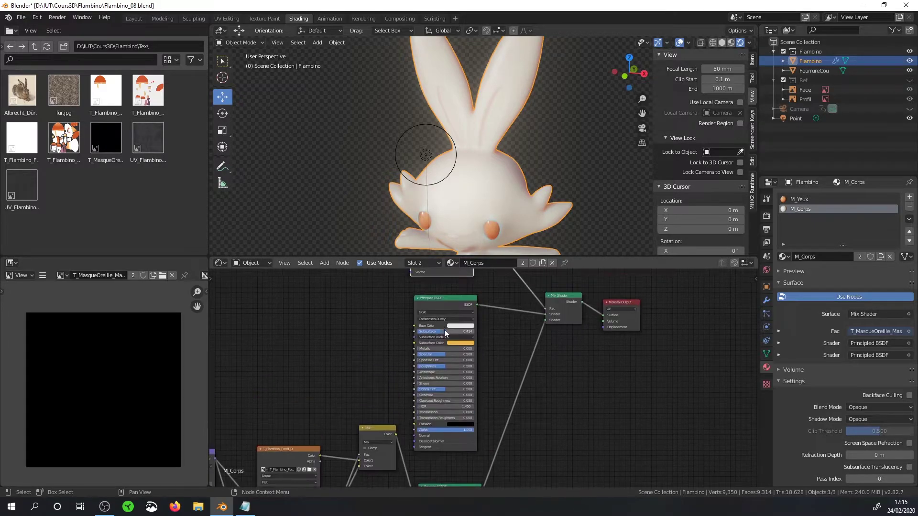
{"action": "left_click_drag", "start_coordinate": [440, 334], "coordinate": [464, 334]}
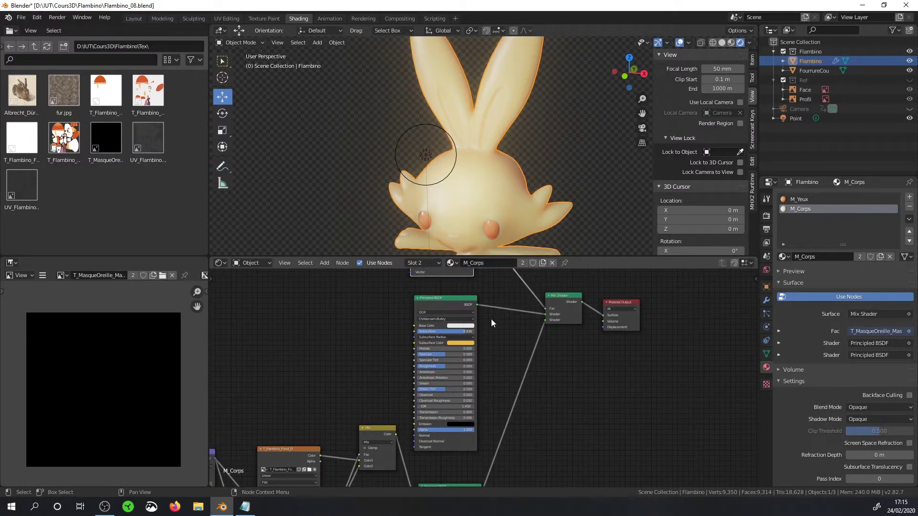
{"action": "middle_click_drag", "start_coordinate": [493, 351], "coordinate": [490, 377]}
{"action": "scroll", "coordinate": [492, 369], "scroll_direction": "down", "scroll_amount": 1}
{"action": "scroll", "coordinate": [492, 374], "scroll_direction": "down", "scroll_amount": 1}
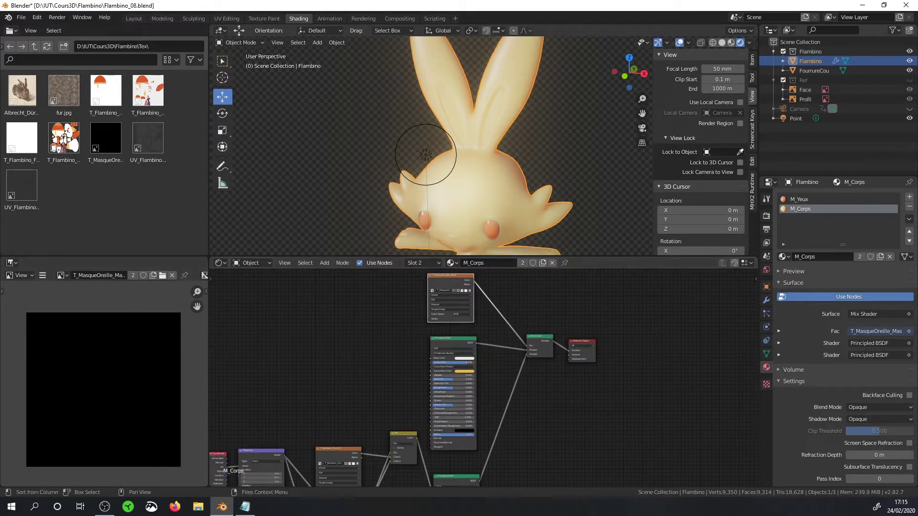
- In the Texture Paint workspace, fill the whole T_MasqueOreille_Mask image with white
{"action": "left_click", "coordinate": [260, 18]}
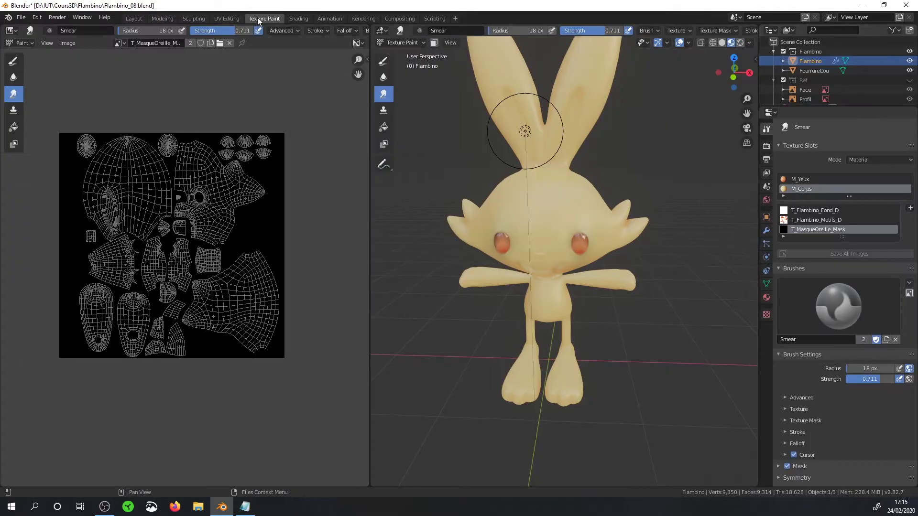
{"action": "left_click", "coordinate": [14, 127]}
{"action": "left_click", "coordinate": [366, 59]}
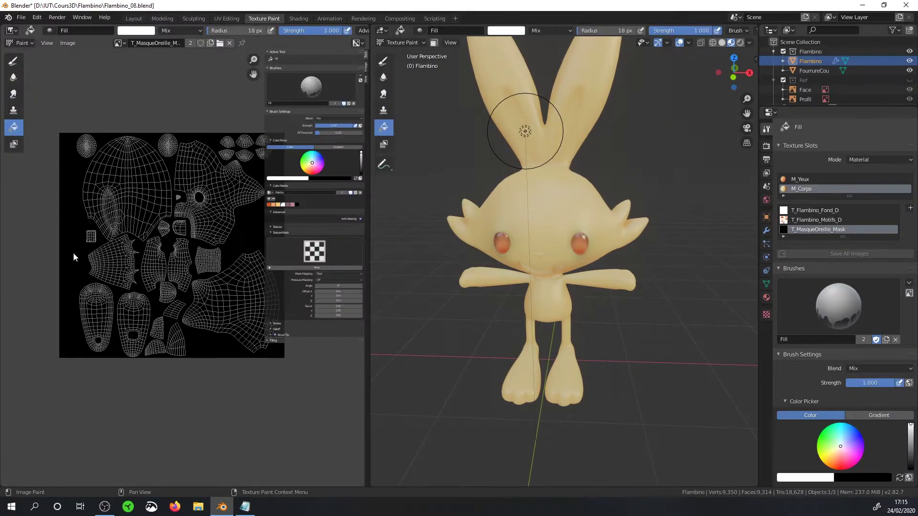
{"action": "left_click", "coordinate": [74, 249]}
- Paint the inner-ear area of the mask black with the Draw brush at strength 1.000 and save all images
{"action": "left_click", "coordinate": [17, 66]}
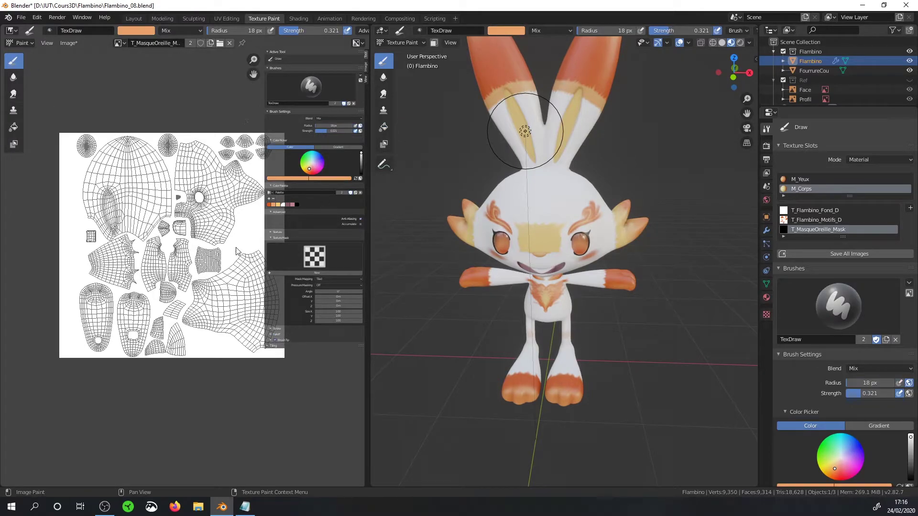
{"action": "middle_click_drag", "start_coordinate": [293, 206], "coordinate": [306, 191], "text": "ctrl"}
{"action": "scroll", "coordinate": [187, 235], "scroll_direction": "up", "scroll_amount": 5}
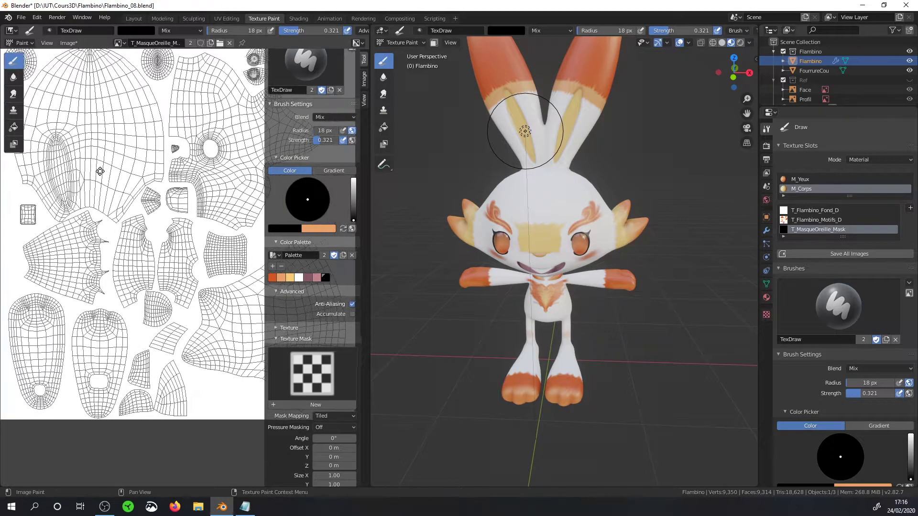
{"action": "left_click_drag", "start_coordinate": [163, 196], "coordinate": [152, 147]}
{"action": "left_click", "coordinate": [69, 43]}
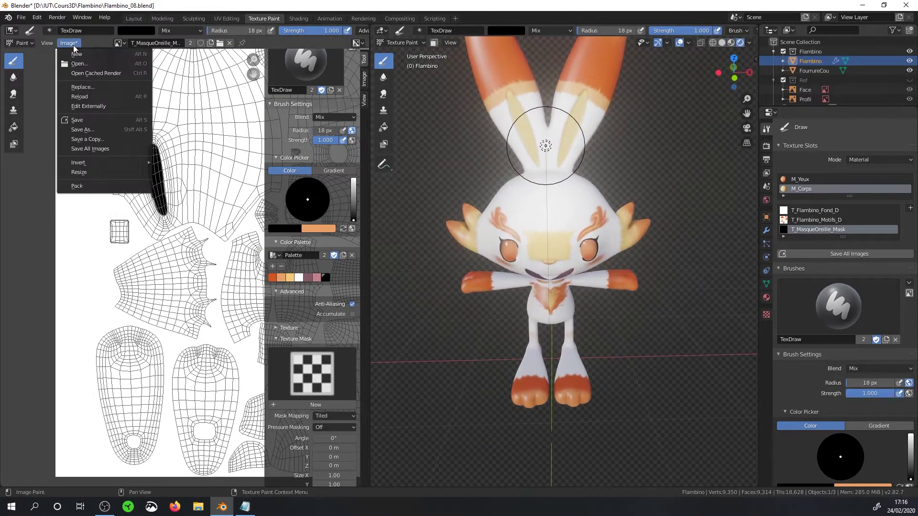
{"action": "left_click", "coordinate": [90, 148]}
- In the Shading workspace, give the subsurface Principled BSDF an orange subsurface color and a pale yellow base color
{"action": "left_click", "coordinate": [300, 19]}
{"action": "scroll", "coordinate": [498, 355], "scroll_direction": "up", "scroll_amount": 3}
{"action": "left_click", "coordinate": [437, 369]}
{"action": "left_click", "coordinate": [445, 294]}
{"action": "left_click_drag", "start_coordinate": [444, 294], "coordinate": [445, 299]}
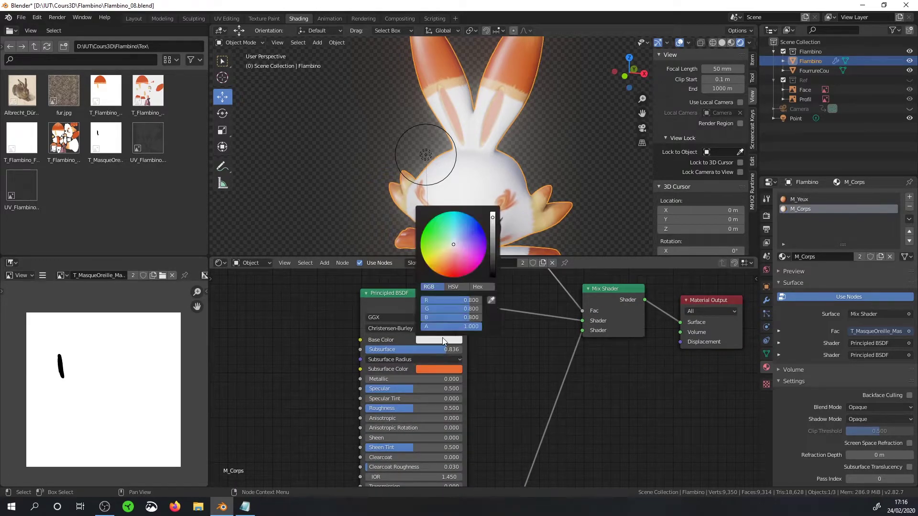
{"action": "scroll", "coordinate": [525, 128], "scroll_direction": "up", "scroll_amount": 5}
{"action": "middle_click_drag", "start_coordinate": [525, 128], "coordinate": [535, 109]}
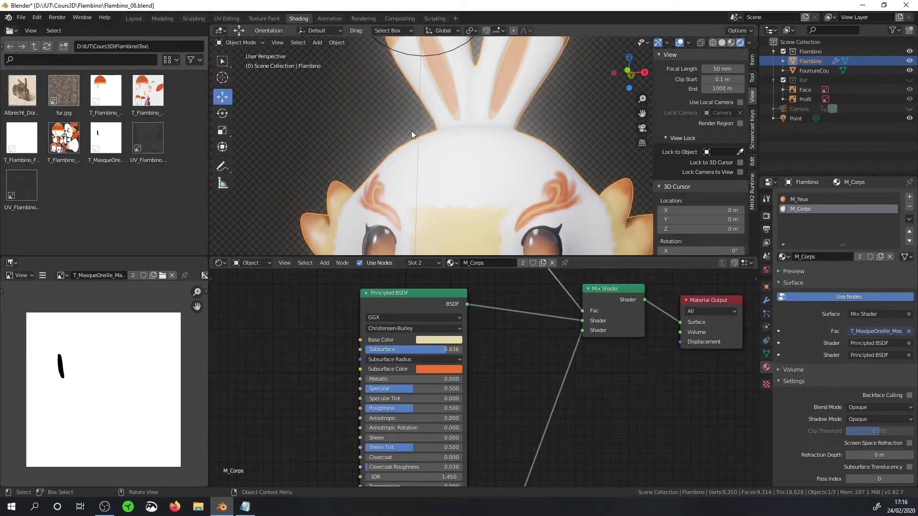
{"action": "middle_click_drag", "start_coordinate": [518, 70], "coordinate": [500, 136], "text": "shift"}
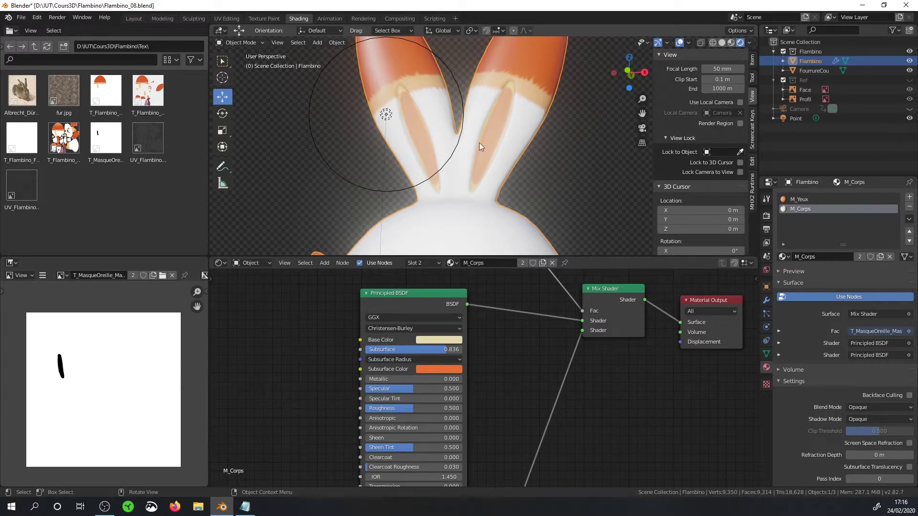
- Put the character in Texture Paint mode and set the subsurface Principled BSDF to Subsurface 0.591 with a pale peach base color
{"action": "key", "text": "ctrl+Tab"}
{"action": "left_click", "coordinate": [561, 111]}
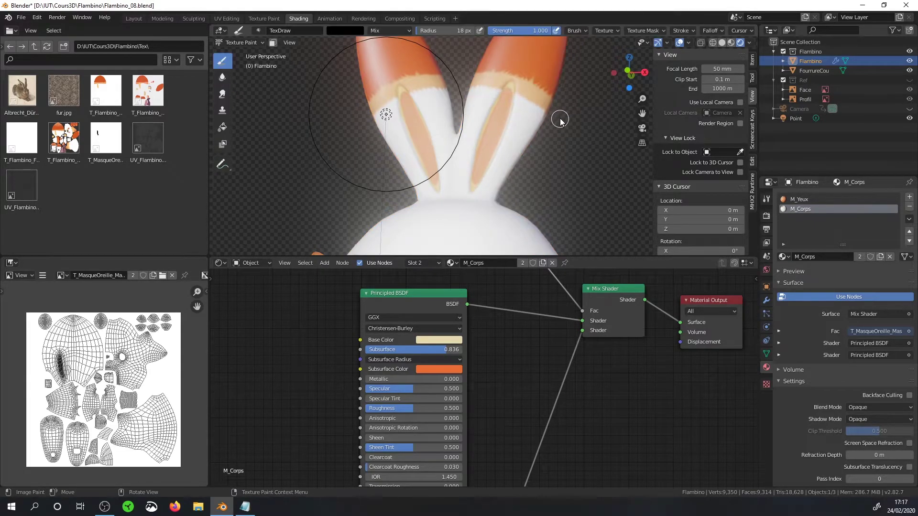
{"action": "scroll", "coordinate": [498, 118], "scroll_direction": "up", "scroll_amount": 4}
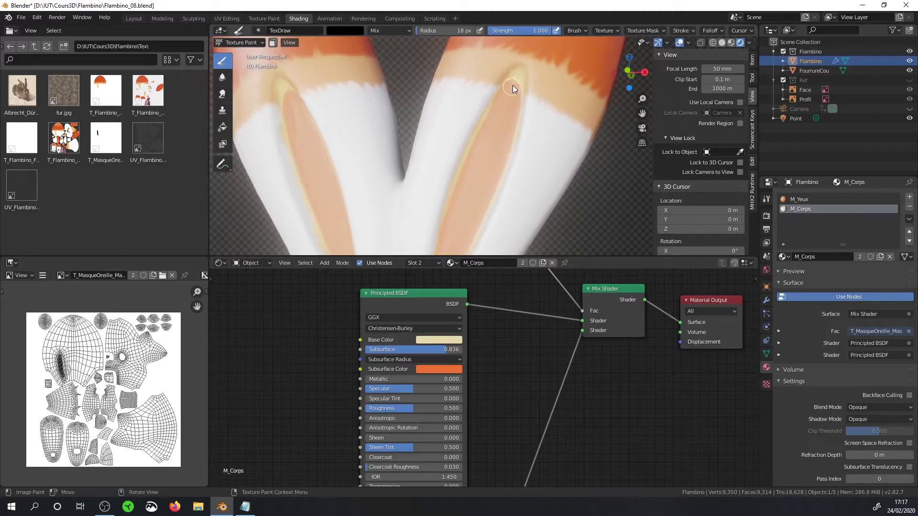
{"action": "scroll", "coordinate": [435, 239], "scroll_direction": "up", "scroll_amount": 3}
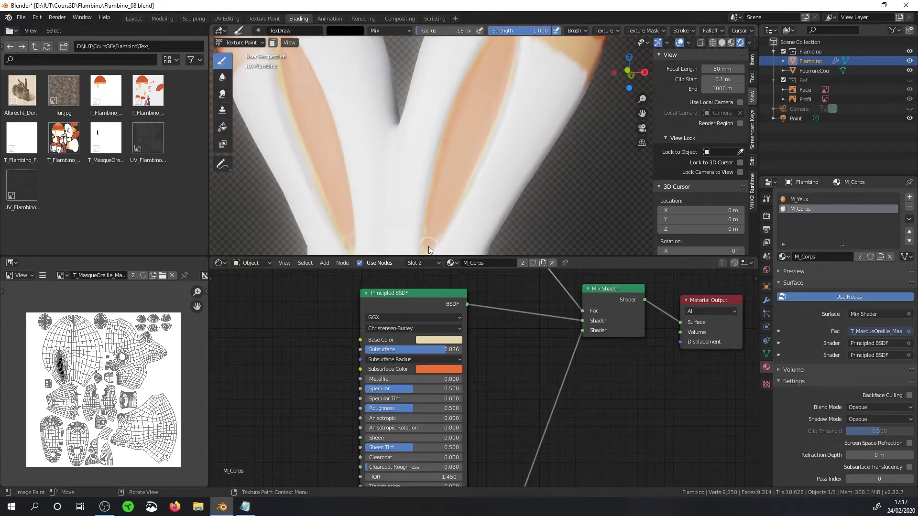
{"action": "scroll", "coordinate": [469, 119], "scroll_direction": "down", "scroll_amount": 2}
{"action": "middle_click_drag", "start_coordinate": [490, 96], "coordinate": [510, 70], "text": "shift"}
{"action": "left_click_drag", "start_coordinate": [430, 350], "coordinate": [406, 352]}
{"action": "middle_click_drag", "start_coordinate": [462, 160], "coordinate": [302, 314], "text": "ctrl"}
{"action": "middle_click_drag", "start_coordinate": [497, 174], "coordinate": [517, 161]}
{"action": "scroll", "coordinate": [517, 160], "scroll_direction": "up", "scroll_amount": 2}
{"action": "scroll", "coordinate": [531, 377], "scroll_direction": "down", "scroll_amount": 5}
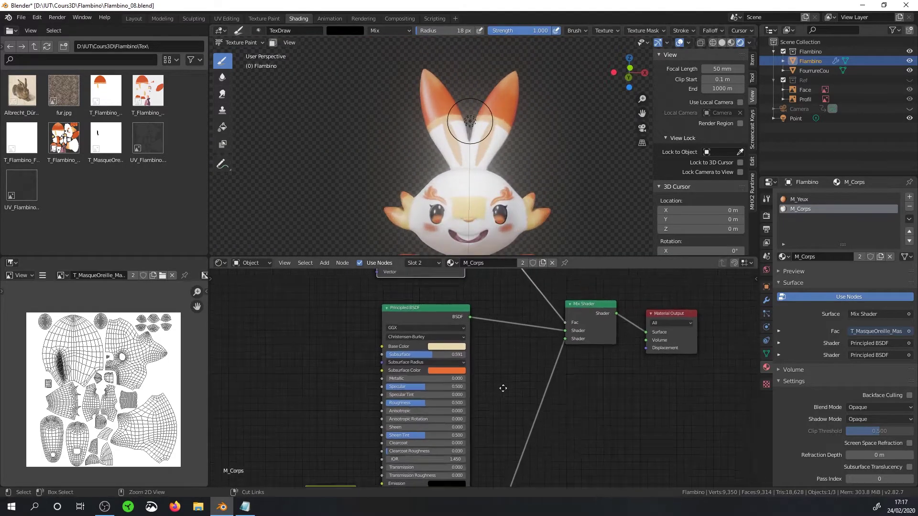
- Make room before the Material Output and insert a duplicate of the Mix Shader between the existing one and the output
{"action": "left_click_drag", "start_coordinate": [574, 346], "coordinate": [657, 328]}
{"action": "scroll", "coordinate": [565, 377], "scroll_direction": "down", "scroll_amount": 3}
{"action": "middle_click_drag", "start_coordinate": [557, 376], "coordinate": [553, 338]}
{"action": "left_click", "coordinate": [524, 316]}
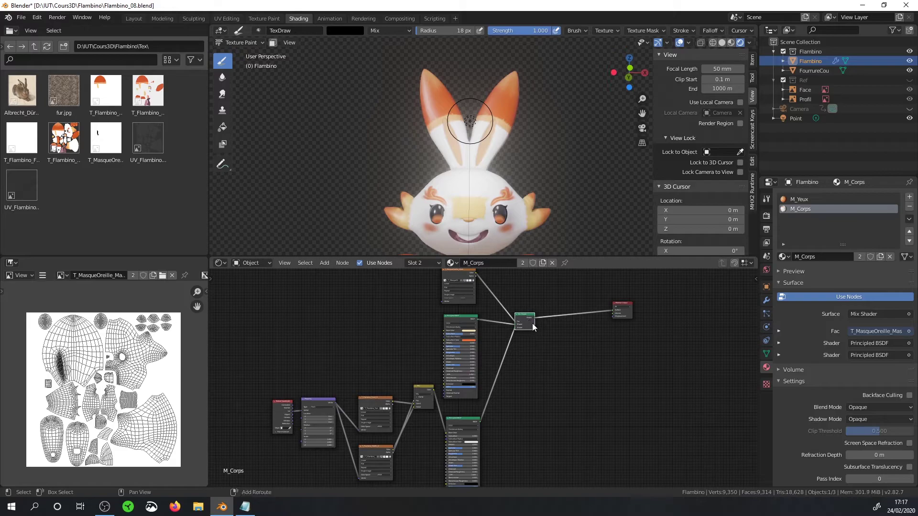
{"action": "key", "text": "shift+d"}
{"action": "left_click", "coordinate": [583, 315]}
- Add an Emission shader to the new Mix Shader's second shader input and feed its color from the textures' Mix node
{"action": "key", "text": "shift+a"}
{"action": "mouse_move", "coordinate": [526, 337]}
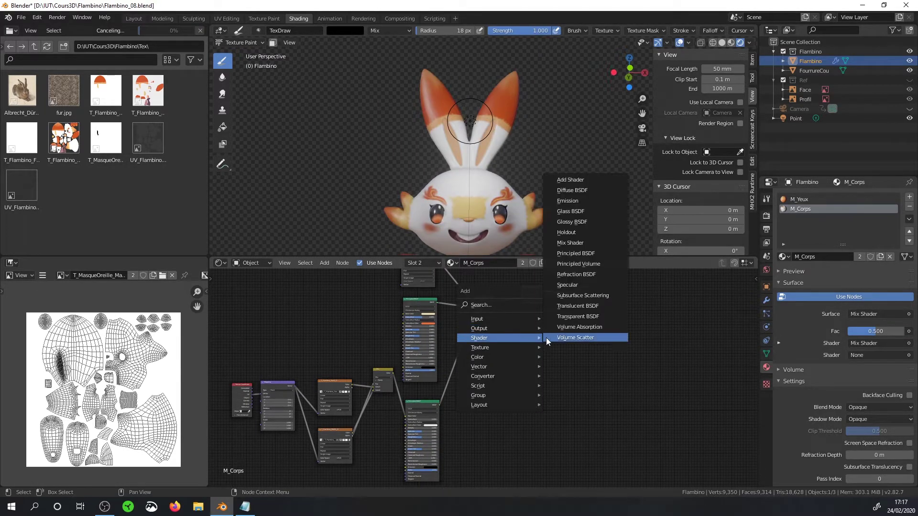
{"action": "left_click", "coordinate": [582, 200]}
{"action": "left_click", "coordinate": [511, 332]}
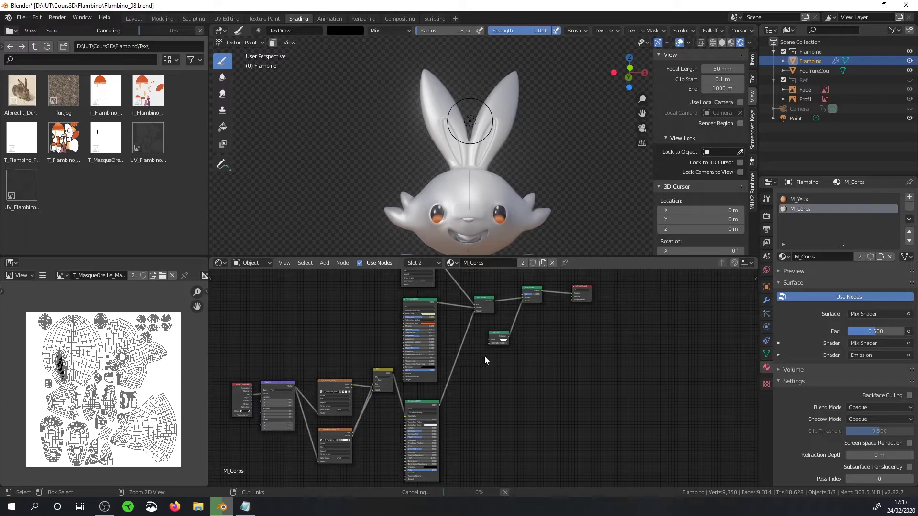
{"action": "scroll", "coordinate": [457, 364], "scroll_direction": "up", "scroll_amount": 3}
{"action": "mouse_move", "coordinate": [370, 389]}
{"action": "left_mouse_down"}
{"action": "mouse_move", "coordinate": [457, 373]}
{"action": "mouse_move", "coordinate": [503, 344]}
{"action": "left_mouse_up"}
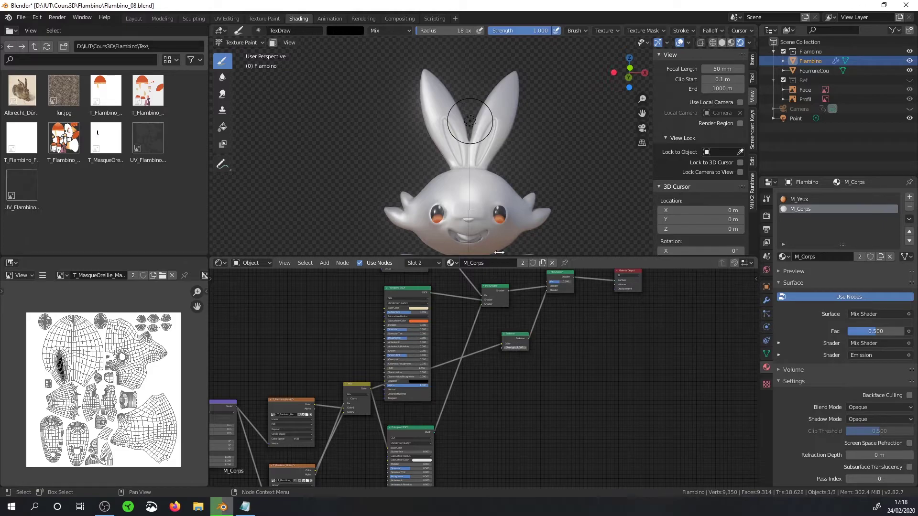
{"action": "middle_click_drag", "start_coordinate": [507, 212], "coordinate": [486, 199]}
{"action": "middle_click_drag", "start_coordinate": [495, 230], "coordinate": [495, 154], "text": "shift"}
{"action": "middle_click_drag", "start_coordinate": [479, 191], "coordinate": [476, 207], "text": "shift"}
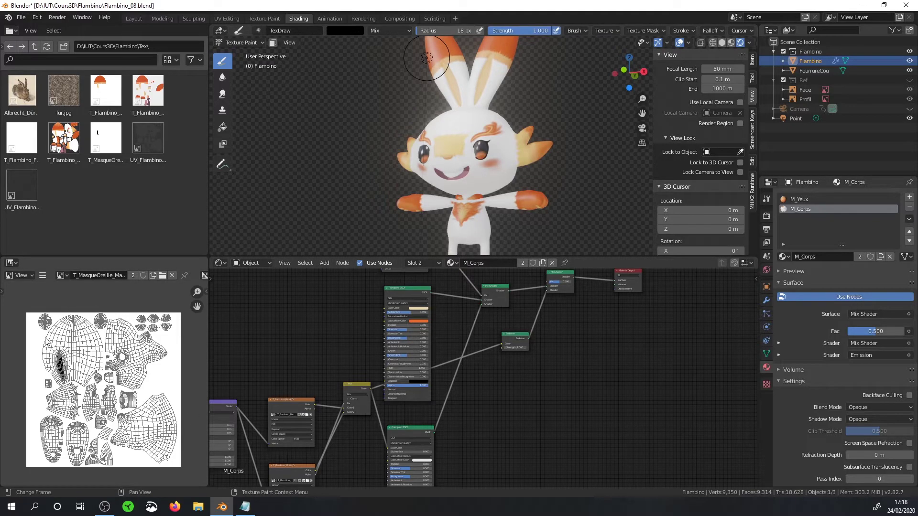
- Save all modified images from the image editor
{"action": "left_click", "coordinate": [43, 276]}
{"action": "mouse_move", "coordinate": [54, 297]}
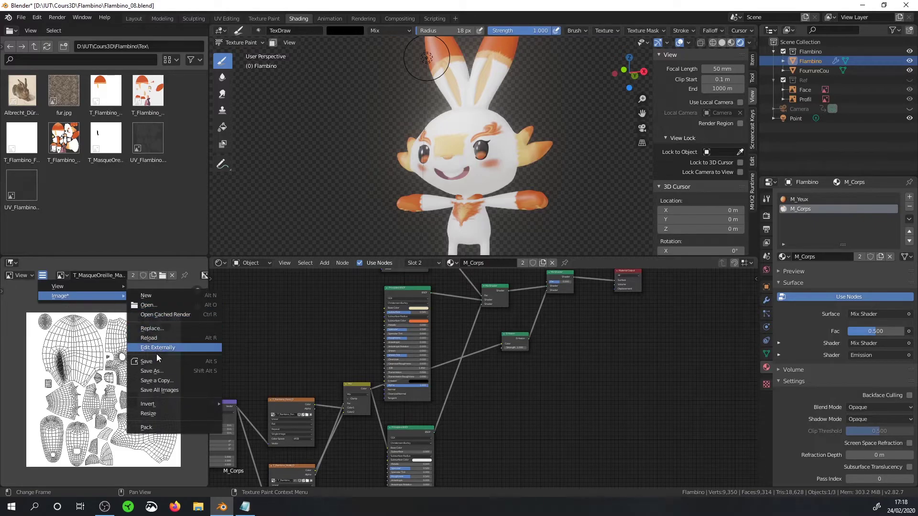
{"action": "left_click", "coordinate": [159, 390]}
- Create a new black 2048 × 2048 px image named T_MasqueCou_Mask
{"action": "left_click", "coordinate": [43, 276]}
{"action": "mouse_move", "coordinate": [102, 299]}
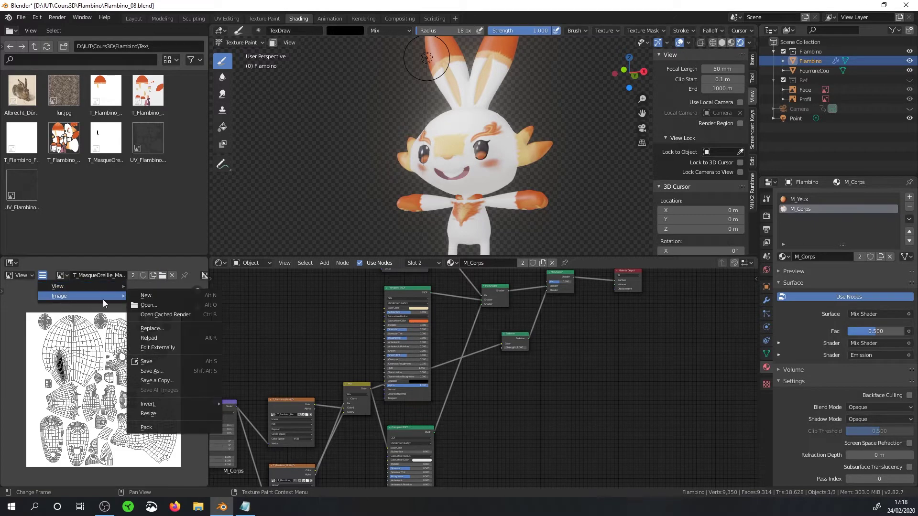
{"action": "left_click", "coordinate": [144, 296]}
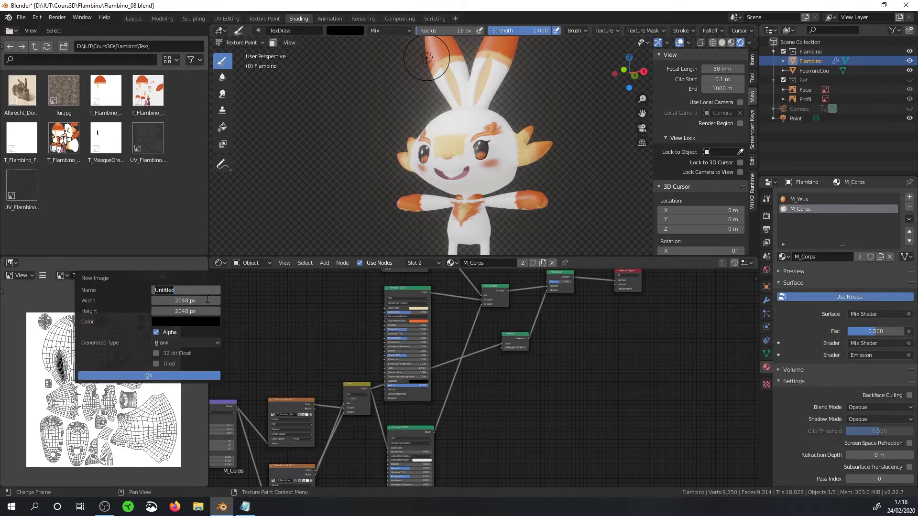
{"action": "type", "text": "T_MasqueCou_Mask"}
{"action": "key", "text": "Return"}
{"action": "middle_click_drag", "start_coordinate": [450, 288], "coordinate": [418, 384]}
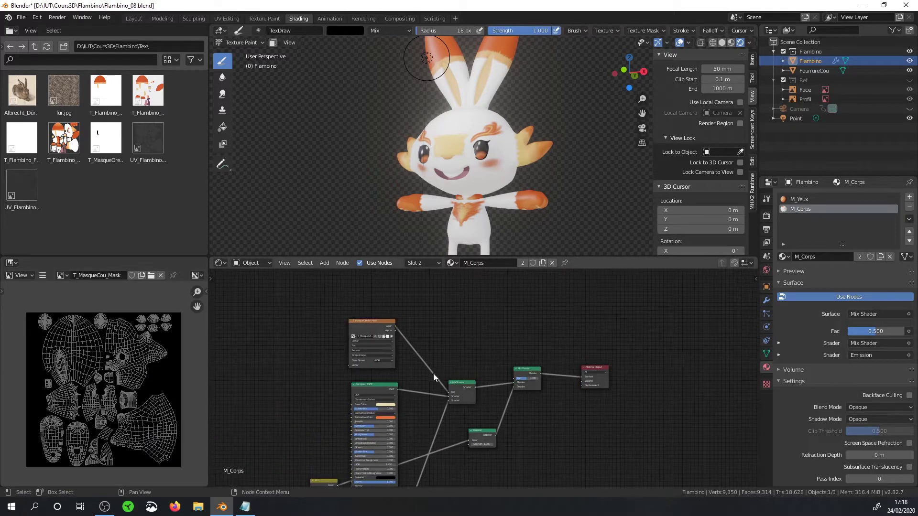
- Duplicate the ear mask texture node, assign the T_MasqueCou_Mask image to the copy, and link its color to the second Mix Shader's factor
{"action": "left_click", "coordinate": [366, 337]}
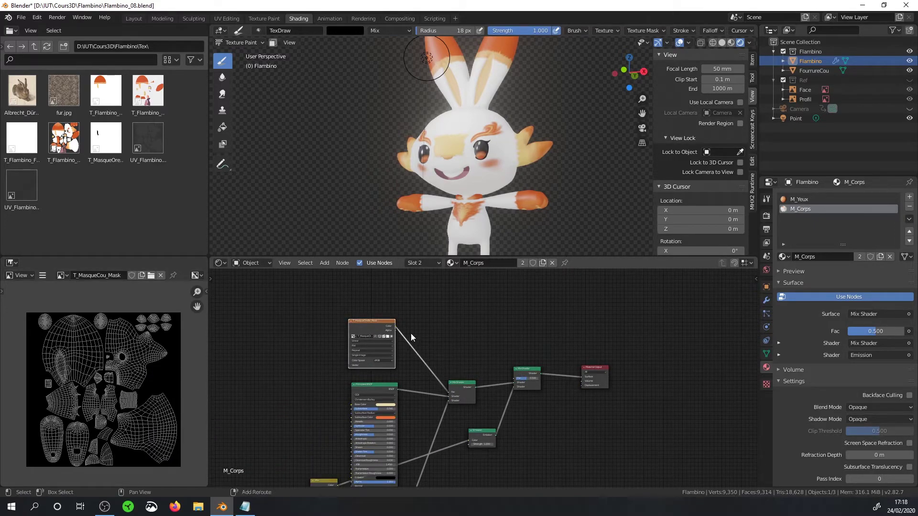
{"action": "key", "text": "shift+d"}
{"action": "left_click", "coordinate": [492, 315]}
{"action": "middle_click_drag", "start_coordinate": [520, 371], "coordinate": [682, 265], "text": "ctrl"}
{"action": "middle_click_drag", "start_coordinate": [485, 281], "coordinate": [469, 315]}
{"action": "left_click_drag", "start_coordinate": [461, 306], "coordinate": [512, 411]}
{"action": "left_click", "coordinate": [398, 322]}
{"action": "left_click", "coordinate": [421, 371]}
- Set the Emission node's strength to 50 and bring the character's neck area into close view
{"action": "middle_click_drag", "start_coordinate": [497, 220], "coordinate": [568, 176], "text": "ctrl"}
{"action": "left_click", "coordinate": [495, 370]}
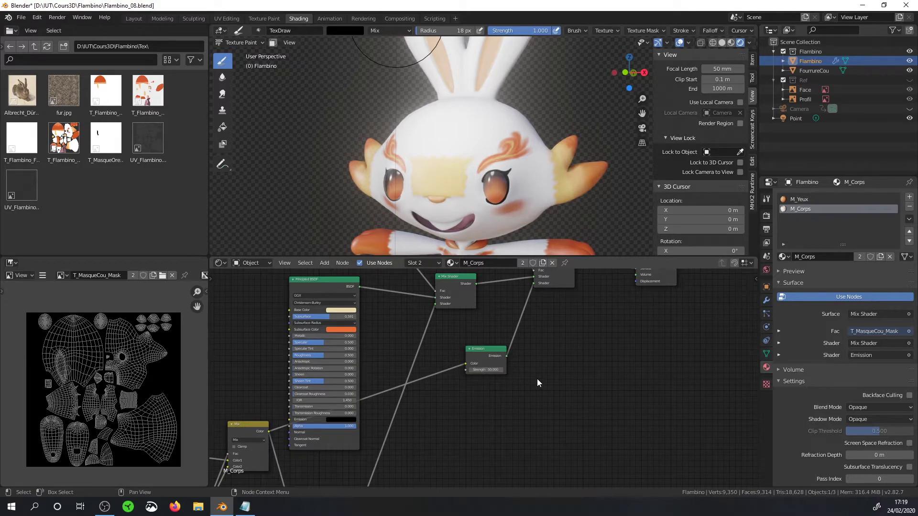
{"action": "middle_click_drag", "start_coordinate": [497, 207], "coordinate": [493, 193]}
{"action": "mouse_move", "coordinate": [472, 235]}
{"action": "middle_mouse_down", "text": "ctrl"}
{"action": "mouse_move", "coordinate": [494, 214]}
{"action": "mouse_move", "coordinate": [497, 91]}
{"action": "middle_mouse_up", "text": "ctrl"}
- Show the body material's texture slots, enlarge the slot list, and save the Blender file
{"action": "left_click", "coordinate": [767, 199]}
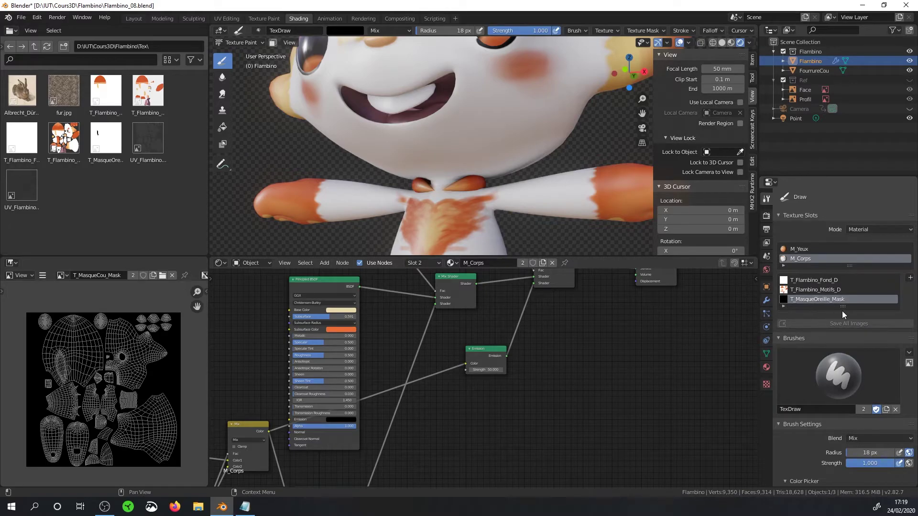
{"action": "left_click_drag", "start_coordinate": [843, 306], "coordinate": [843, 354]}
{"action": "middle_click_drag", "start_coordinate": [472, 333], "coordinate": [455, 470]}
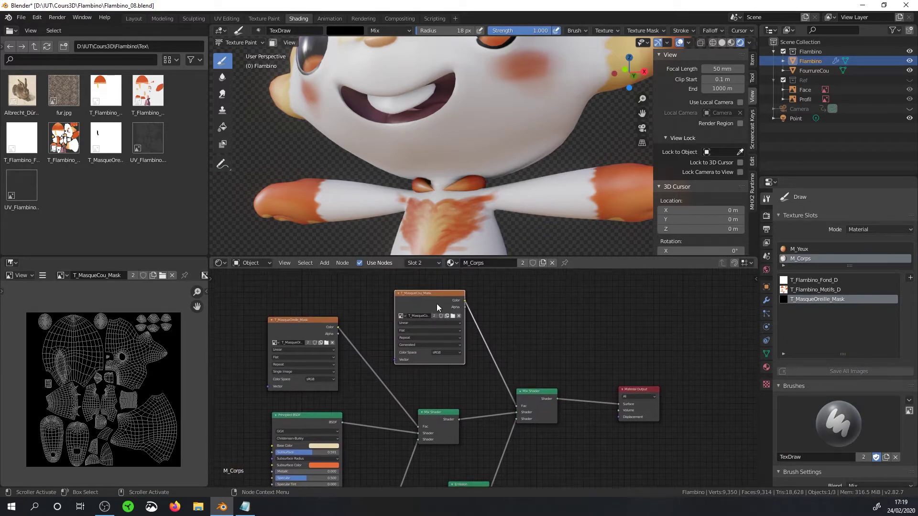
{"action": "key", "text": "ctrl+s"}
{"action": "left_click", "coordinate": [42, 276]}
{"action": "mouse_move", "coordinate": [86, 298]}
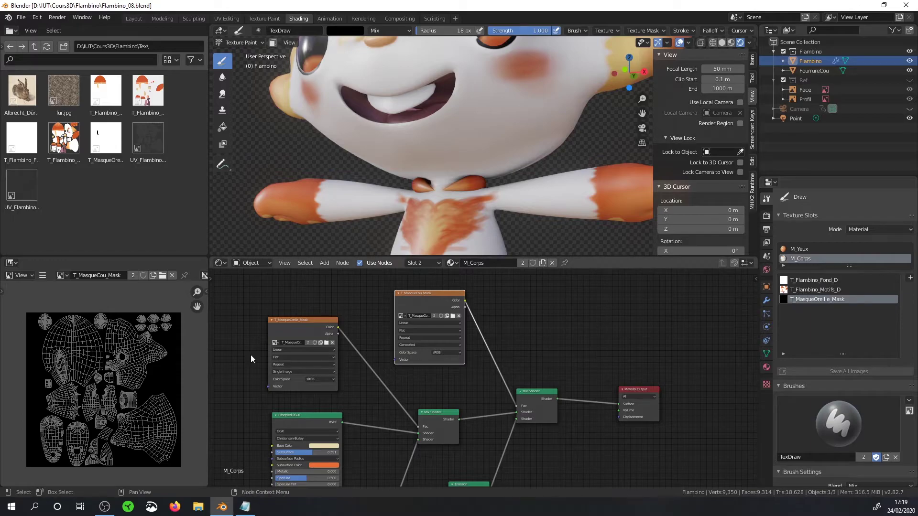
{"action": "middle_click_drag", "start_coordinate": [82, 357], "coordinate": [154, 328]}
{"action": "scroll", "coordinate": [155, 328], "scroll_direction": "up", "scroll_amount": 3}
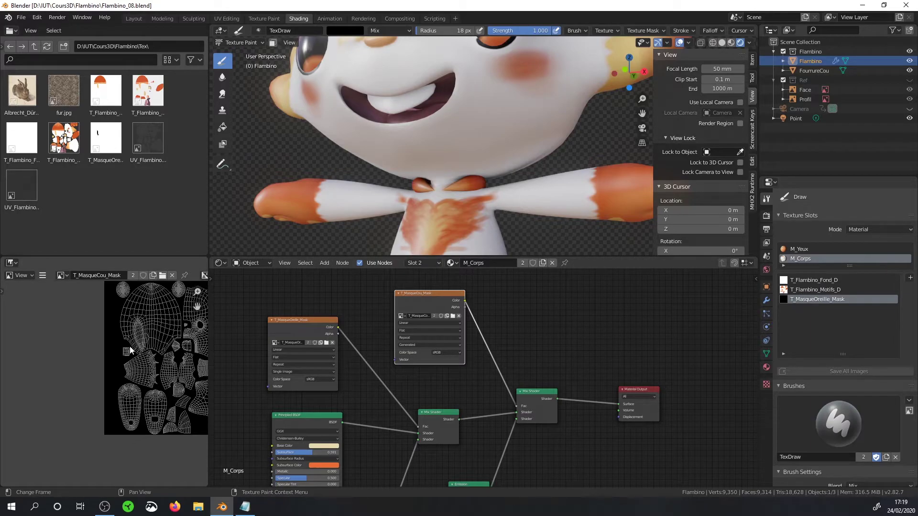
- Switch to the Texture Paint workspace, make T_MasqueCou_Mask the active slot, and choose white as the brush color
{"action": "left_click", "coordinate": [264, 18]}
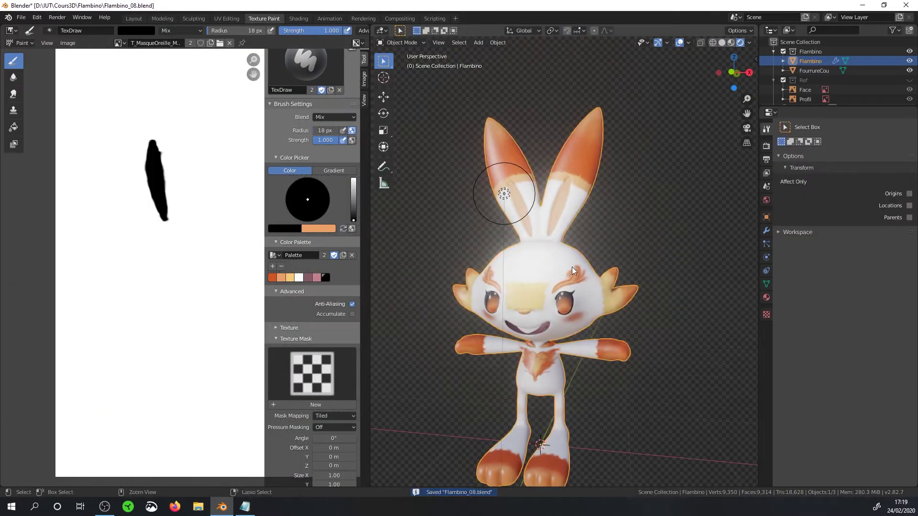
{"action": "left_click", "coordinate": [823, 238]}
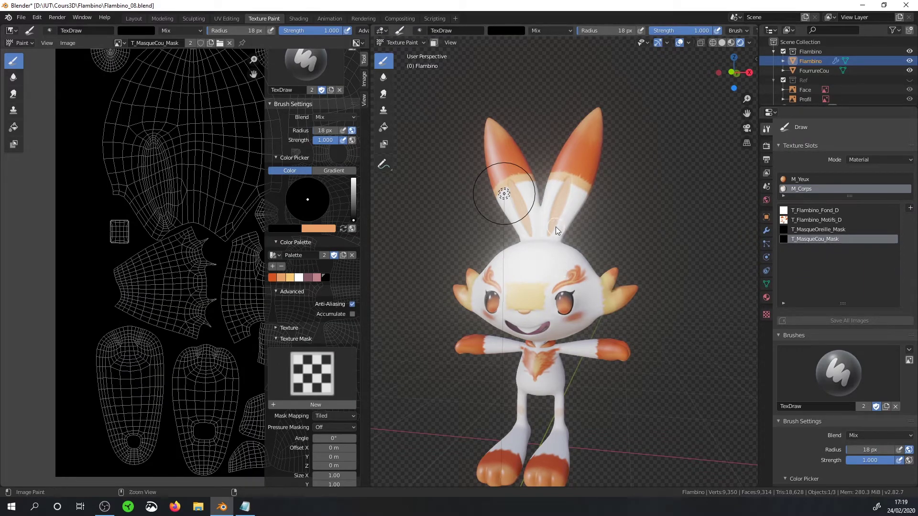
{"action": "scroll", "coordinate": [555, 227], "scroll_direction": "up", "scroll_amount": 4}
{"action": "scroll", "coordinate": [848, 456], "scroll_direction": "down", "scroll_amount": 8}
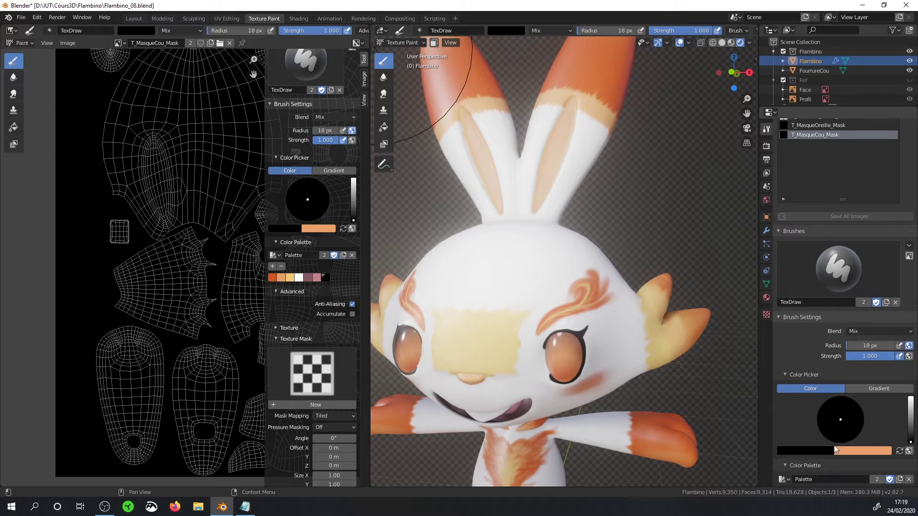
{"action": "left_click", "coordinate": [809, 410]}
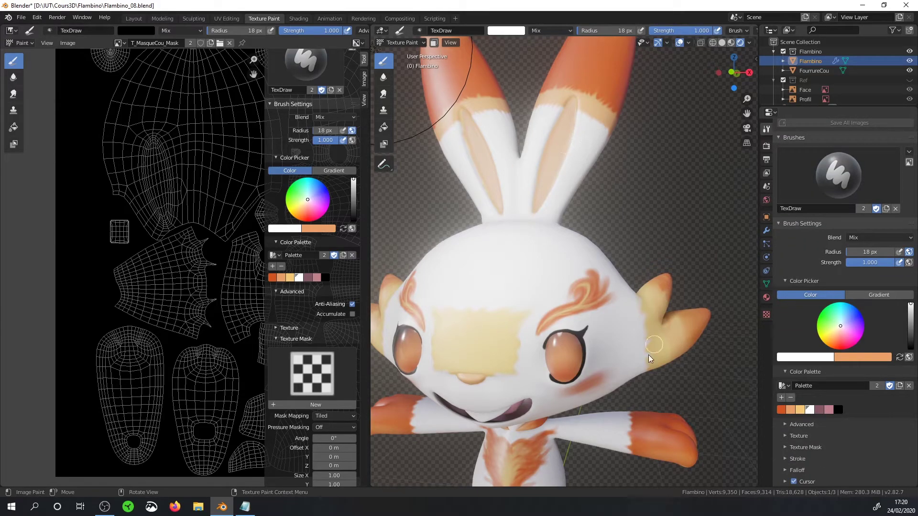
- Leave painting on the body, select the FourrureCou neck fur object, and enter Texture Paint mode on it
{"action": "scroll", "coordinate": [657, 338], "scroll_direction": "down", "scroll_amount": 4}
{"action": "scroll", "coordinate": [194, 256], "scroll_direction": "up", "scroll_amount": 3}
{"action": "key", "text": "ctrl+Tab"}
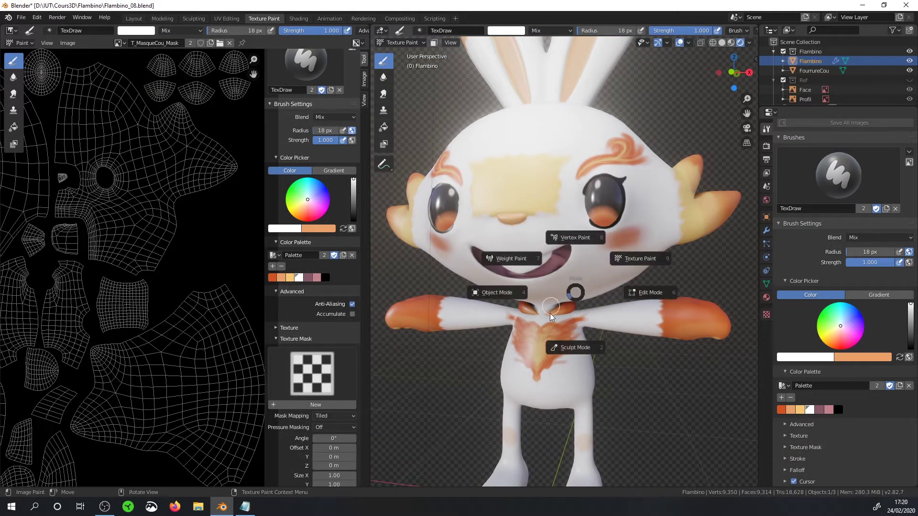
{"action": "left_click", "coordinate": [555, 306]}
{"action": "left_click", "coordinate": [567, 310]}
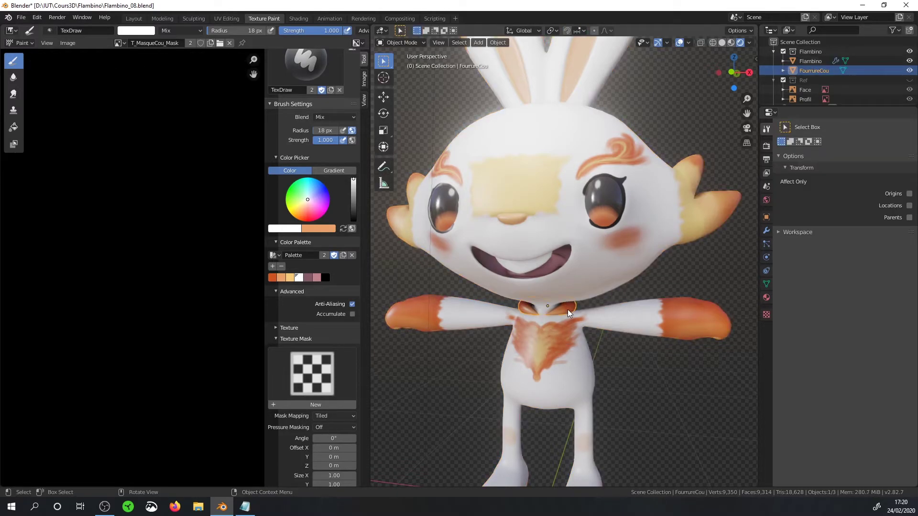
{"action": "key", "text": "ctrl+Tab"}
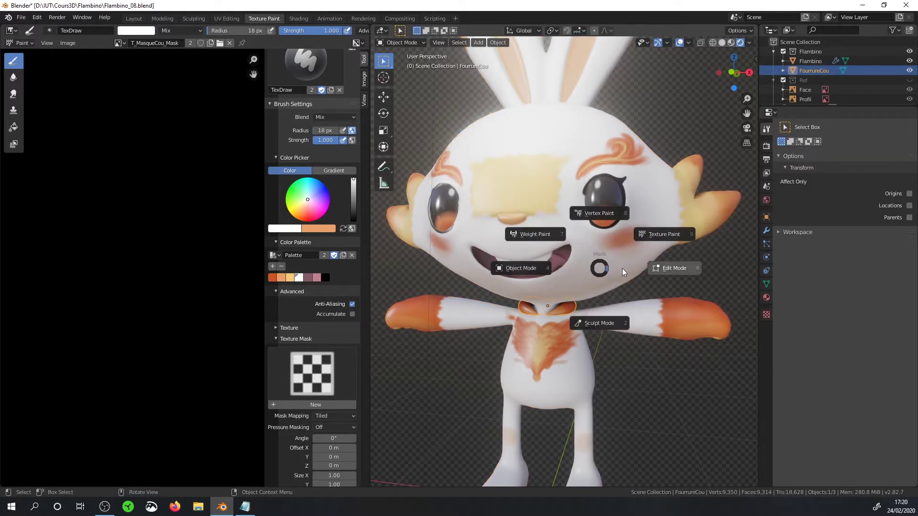
{"action": "left_click", "coordinate": [662, 232]}
- Fill the neck fur's UV island with white on T_MasqueCou_Mask, using a 116 px brush radius
{"action": "mouse_move", "coordinate": [175, 267]}
{"action": "left_mouse_down"}
{"action": "mouse_move", "coordinate": [181, 242]}
{"action": "mouse_move", "coordinate": [201, 224]}
{"action": "mouse_move", "coordinate": [192, 254]}
{"action": "mouse_move", "coordinate": [249, 191]}
{"action": "mouse_move", "coordinate": [261, 206]}
{"action": "mouse_move", "coordinate": [237, 254]}
{"action": "mouse_move", "coordinate": [241, 202]}
{"action": "mouse_move", "coordinate": [191, 249]}
{"action": "left_mouse_up"}
{"action": "key", "text": "f"}
{"action": "left_click", "coordinate": [206, 229]}
{"action": "mouse_move", "coordinate": [550, 263]}
{"action": "middle_mouse_down"}
{"action": "mouse_move", "coordinate": [597, 263]}
{"action": "mouse_move", "coordinate": [560, 263]}
{"action": "middle_mouse_up"}
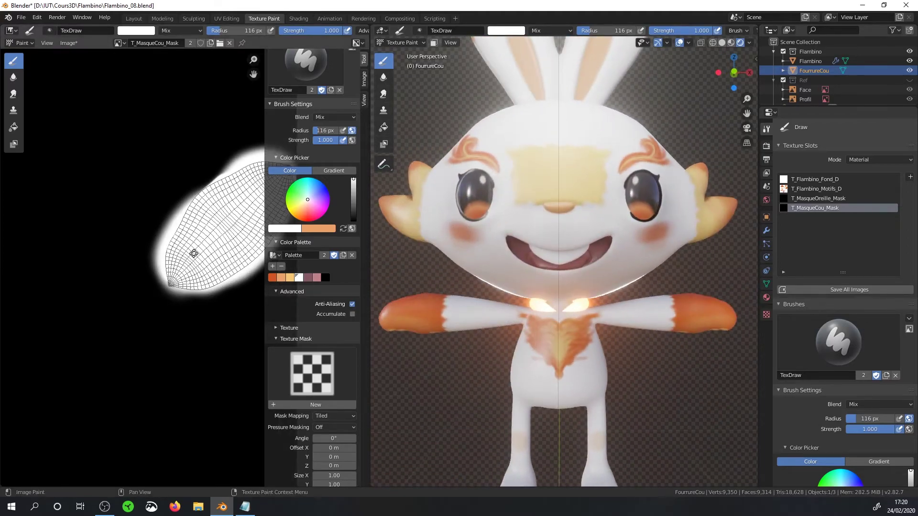
{"action": "scroll", "coordinate": [142, 271], "scroll_direction": "up", "scroll_amount": 2}
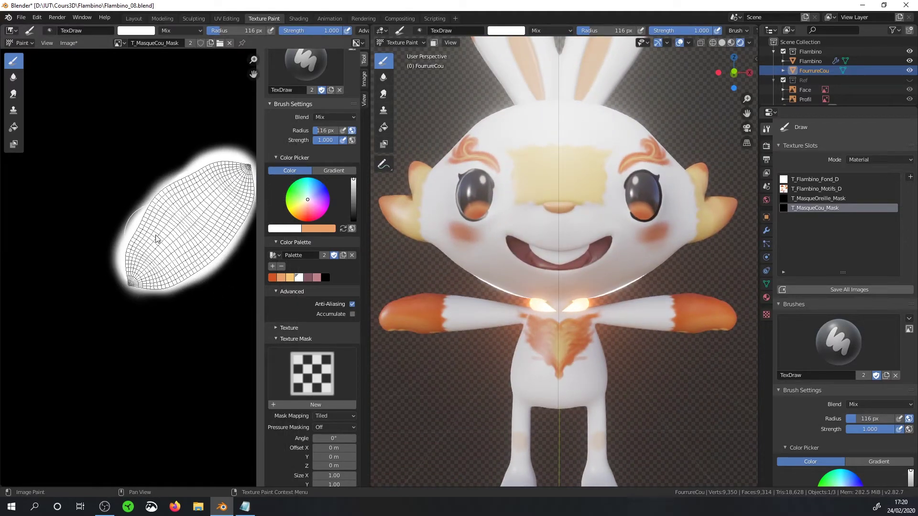
- Trim the soft white border around the neck fur's UV island with black, using a 39 px brush radius
{"action": "key", "text": "f"}
{"action": "left_click", "coordinate": [134, 248]}
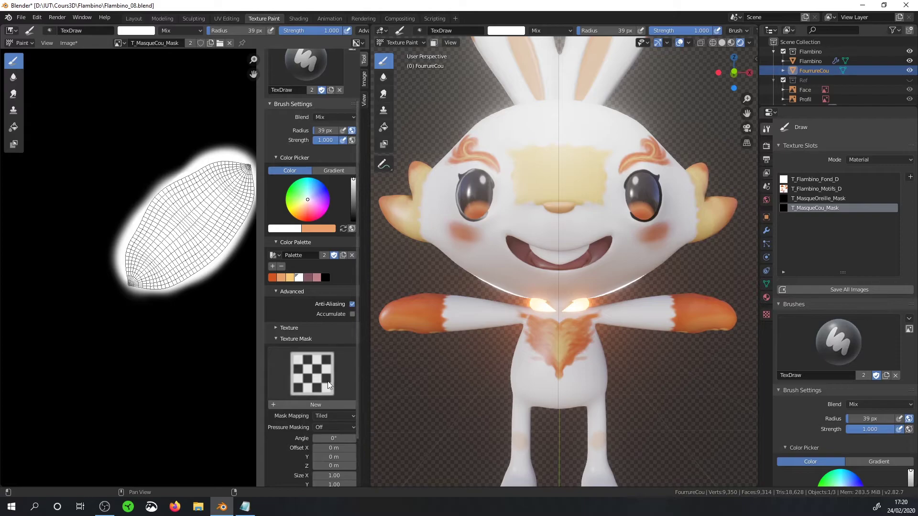
{"action": "scroll", "coordinate": [311, 335], "scroll_direction": "down", "scroll_amount": 3}
{"action": "left_click", "coordinate": [325, 220]}
{"action": "mouse_move", "coordinate": [235, 144]}
{"action": "left_mouse_down"}
{"action": "mouse_move", "coordinate": [197, 150]}
{"action": "mouse_move", "coordinate": [158, 172]}
{"action": "mouse_move", "coordinate": [127, 302]}
{"action": "left_mouse_up"}
{"action": "key", "text": "ctrl+z"}
{"action": "mouse_move", "coordinate": [199, 153]}
{"action": "left_mouse_down"}
{"action": "mouse_move", "coordinate": [86, 221]}
{"action": "mouse_move", "coordinate": [87, 296]}
{"action": "left_mouse_up"}
- Leave painting on the neck fur, select the Flambino body, and enter Texture Paint mode on it
{"action": "mouse_move", "coordinate": [550, 311]}
{"action": "middle_mouse_down"}
{"action": "mouse_move", "coordinate": [609, 351]}
{"action": "mouse_move", "coordinate": [738, 338]}
{"action": "mouse_move", "coordinate": [722, 319]}
{"action": "mouse_move", "coordinate": [580, 339]}
{"action": "mouse_move", "coordinate": [573, 312]}
{"action": "mouse_move", "coordinate": [609, 272]}
{"action": "middle_mouse_up"}
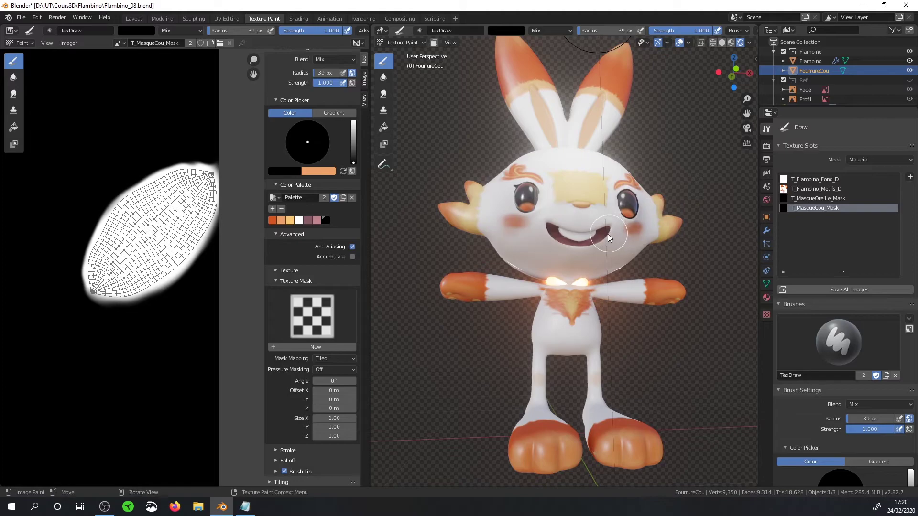
{"action": "key", "text": "ctrl+Tab"}
{"action": "left_click", "coordinate": [509, 233]}
{"action": "left_click", "coordinate": [529, 233]}
{"action": "key", "text": "ctrl+Tab"}
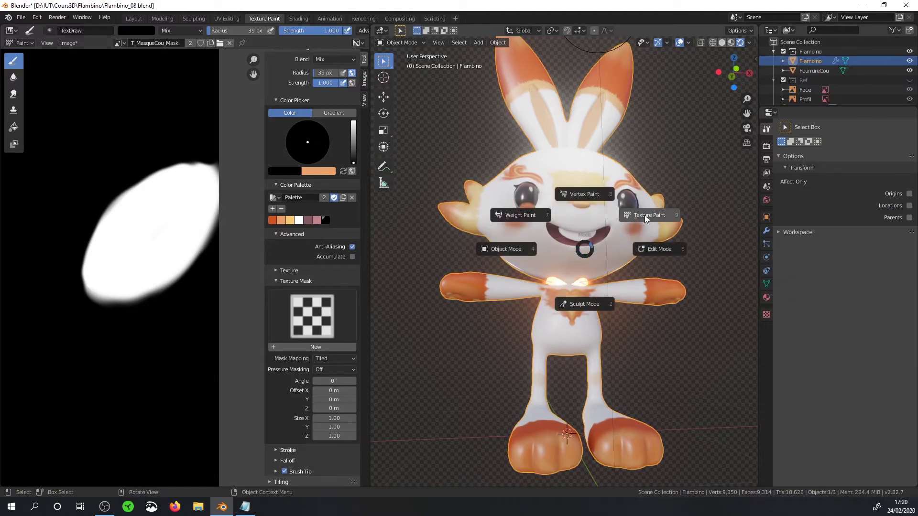
{"action": "left_click", "coordinate": [650, 217]}
- Paint the orange chest pattern white on T_MasqueCou_Mask, using a 17 px brush radius
{"action": "scroll", "coordinate": [225, 154], "scroll_direction": "up", "scroll_amount": 2}
{"action": "scroll", "coordinate": [666, 295], "scroll_direction": "up", "scroll_amount": 4}
{"action": "scroll", "coordinate": [813, 430], "scroll_direction": "down", "scroll_amount": 8}
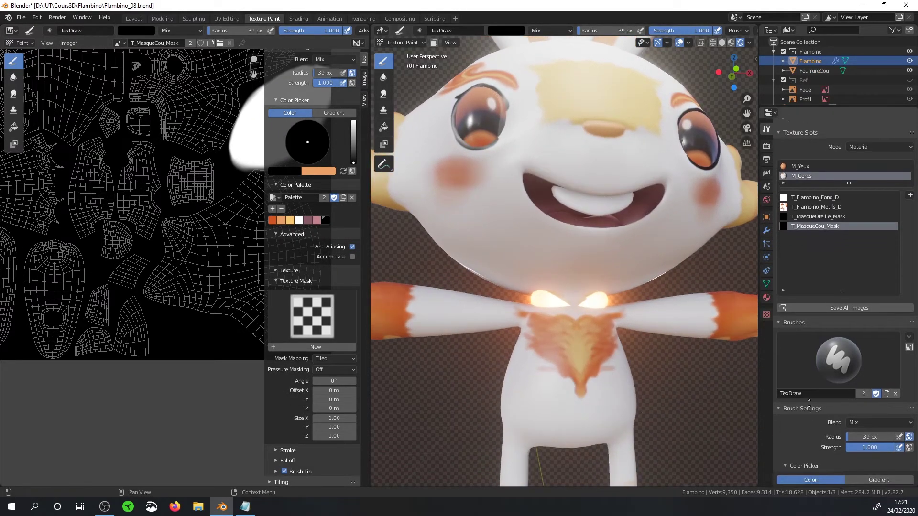
{"action": "left_click", "coordinate": [810, 459]}
{"action": "key", "text": "bracketleft"}
{"action": "key", "text": "bracketleft"}
{"action": "key", "text": "bracketleft"}
{"action": "key", "text": "bracketleft"}
{"action": "key", "text": "bracketleft"}
{"action": "key", "text": "bracketleft"}
{"action": "key", "text": "bracketleft"}
{"action": "key", "text": "bracketleft"}
{"action": "mouse_move", "coordinate": [590, 344]}
{"action": "left_mouse_down"}
{"action": "mouse_move", "coordinate": [592, 328]}
{"action": "mouse_move", "coordinate": [578, 332]}
{"action": "mouse_move", "coordinate": [588, 352]}
{"action": "left_mouse_up"}
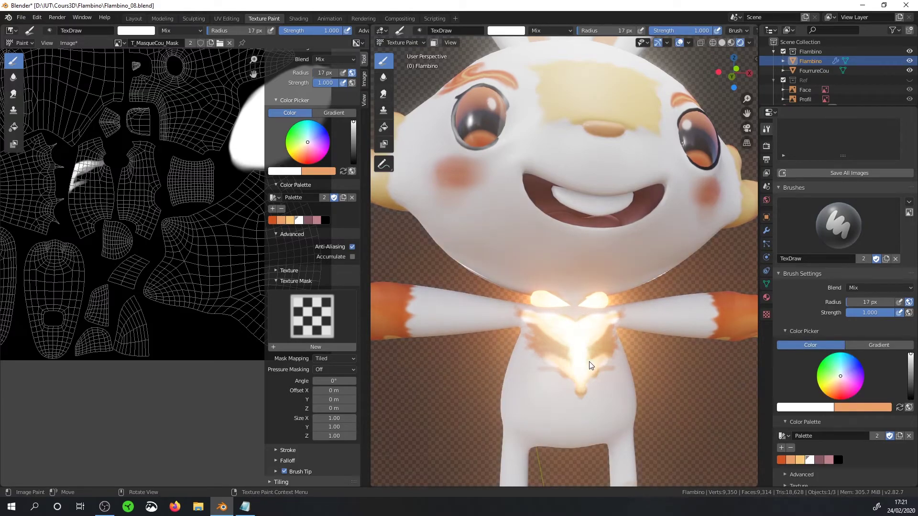
{"action": "middle_click_drag", "start_coordinate": [588, 352], "coordinate": [550, 357]}
{"action": "left_click_drag", "start_coordinate": [550, 357], "coordinate": [547, 379]}
{"action": "scroll", "coordinate": [547, 377], "scroll_direction": "down", "scroll_amount": 3}
{"action": "middle_click_drag", "start_coordinate": [547, 378], "coordinate": [519, 363]}
{"action": "left_click_drag", "start_coordinate": [524, 369], "coordinate": [536, 357]}
{"action": "scroll", "coordinate": [536, 356], "scroll_direction": "up", "scroll_amount": 3}
- Clean up the painted chest area's edges with black and view the character from the front
{"action": "left_click", "coordinate": [838, 459]}
{"action": "left_click_drag", "start_coordinate": [507, 311], "coordinate": [549, 279]}
{"action": "key", "text": "KP_1"}
- Return to the Shading workspace, shift the Emission node slightly aside, and lower its strength to soften the chest glow
{"action": "key", "text": "ctrl+Page_Up"}
{"action": "middle_click_drag", "start_coordinate": [491, 199], "coordinate": [489, 210]}
{"action": "scroll", "coordinate": [488, 210], "scroll_direction": "up", "scroll_amount": 3}
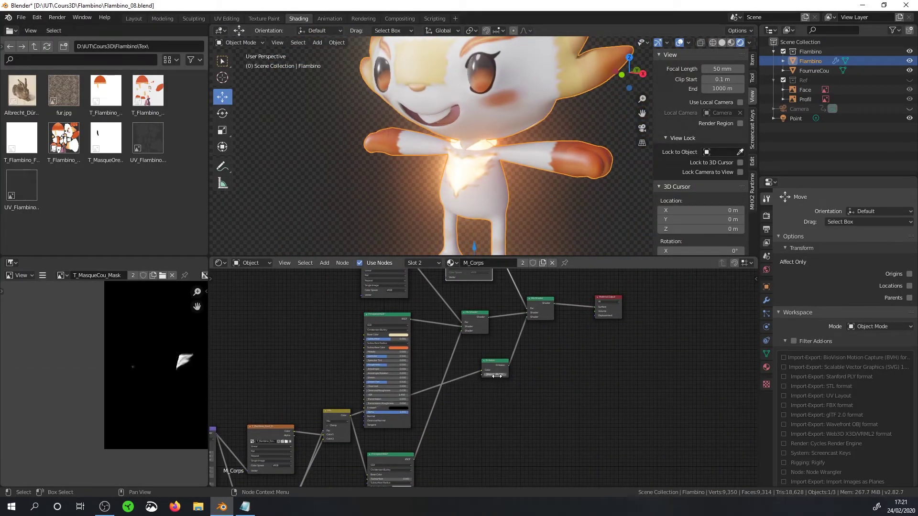
{"action": "left_click_drag", "start_coordinate": [495, 360], "coordinate": [506, 359]}
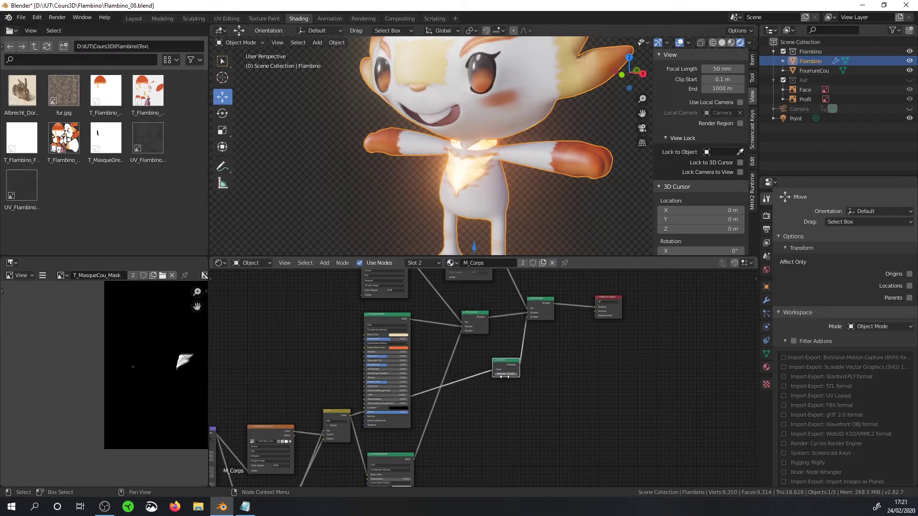
{"action": "scroll", "coordinate": [478, 143], "scroll_direction": "down", "scroll_amount": 4}
{"action": "scroll", "coordinate": [479, 144], "scroll_direction": "up", "scroll_amount": 2}
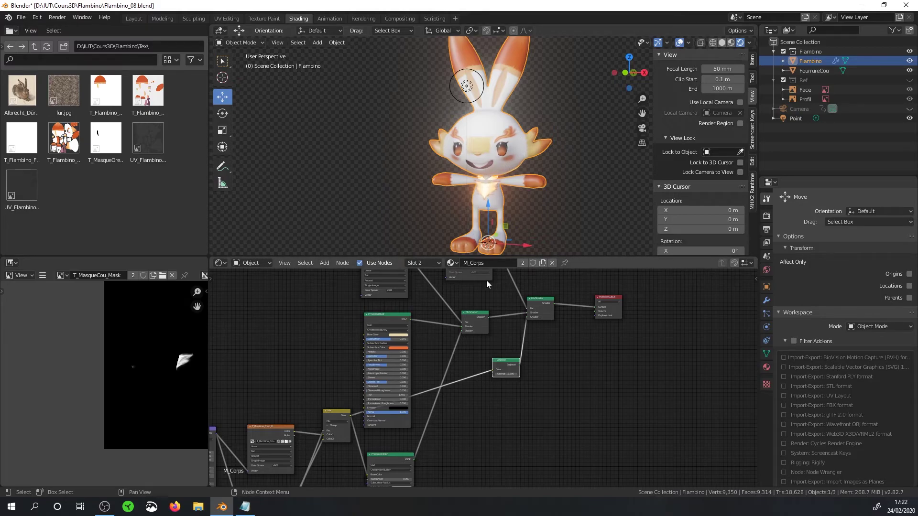
{"action": "middle_click_drag", "start_coordinate": [263, 457], "coordinate": [445, 347]}
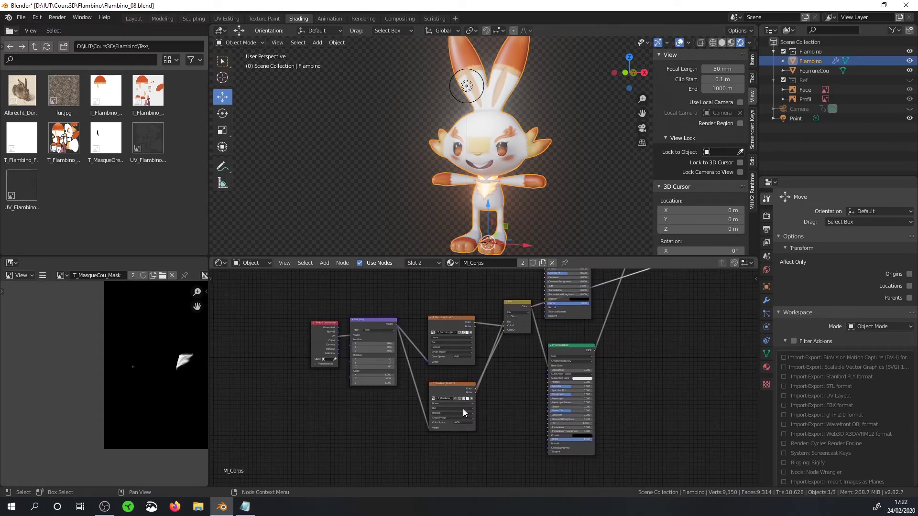
{"action": "mouse_move", "coordinate": [496, 191]}
{"action": "middle_mouse_down"}
{"action": "mouse_move", "coordinate": [497, 165]}
{"action": "mouse_move", "coordinate": [488, 186]}
{"action": "middle_mouse_up"}
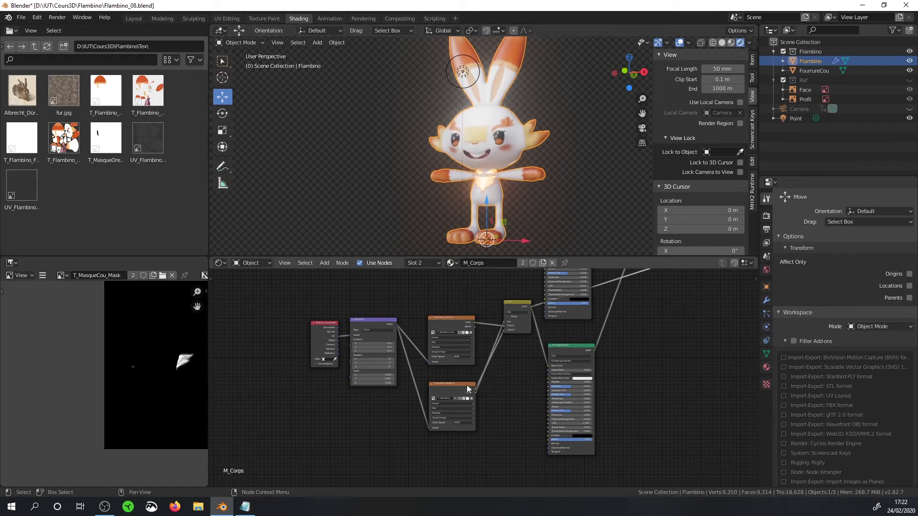
{"action": "middle_click_drag", "start_coordinate": [471, 381], "coordinate": [460, 297]}
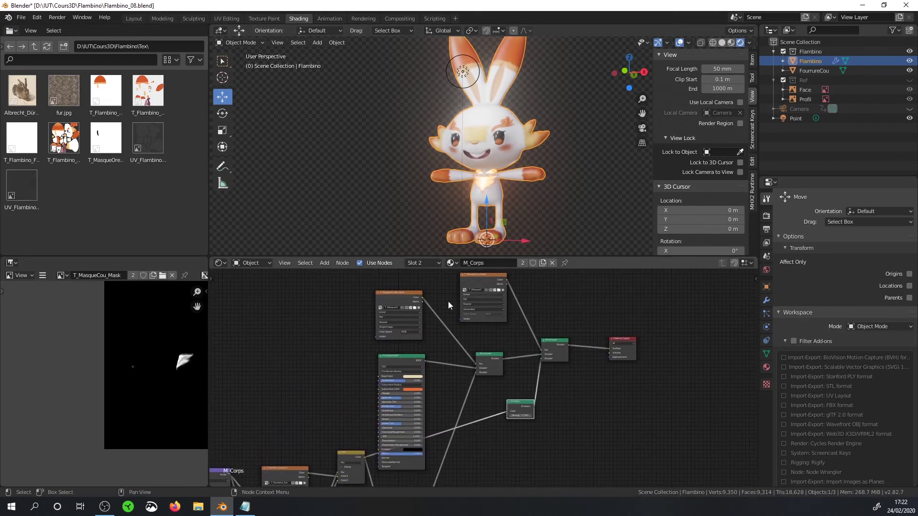